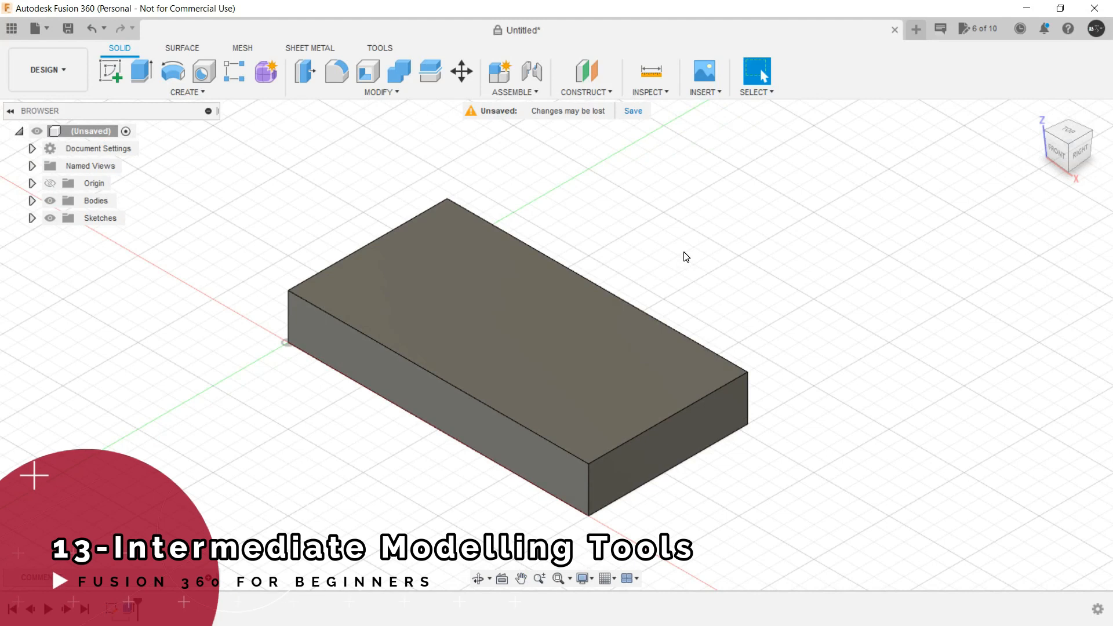
Fillet the block's front vertical corner edge with a 10 mm radius.
click(390, 93)
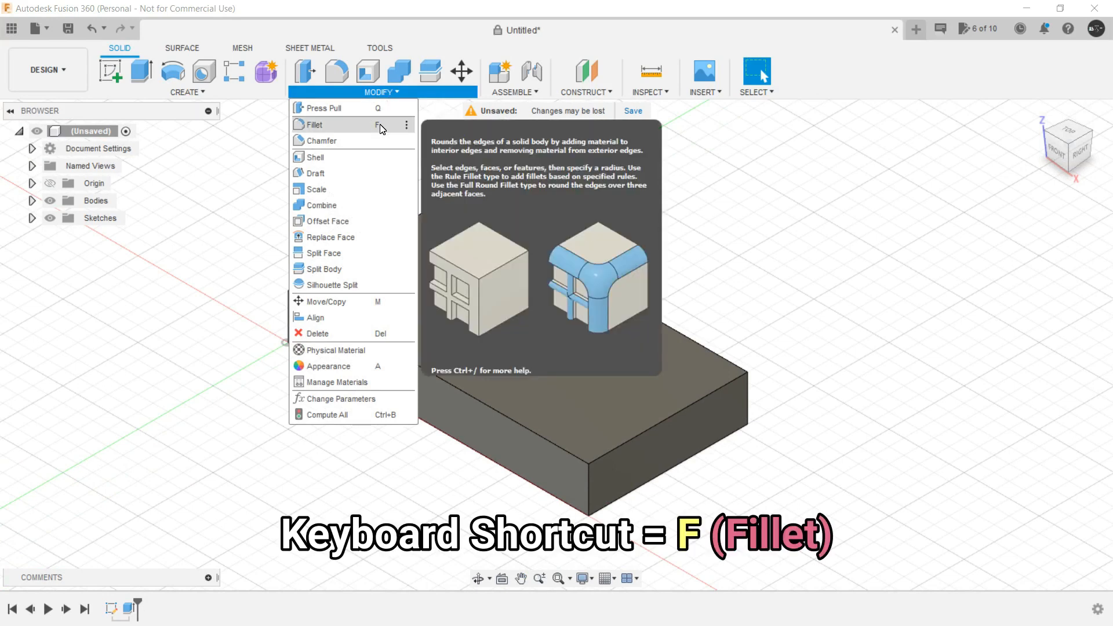
click(382, 129)
middle_drag(619, 221, 522, 177)
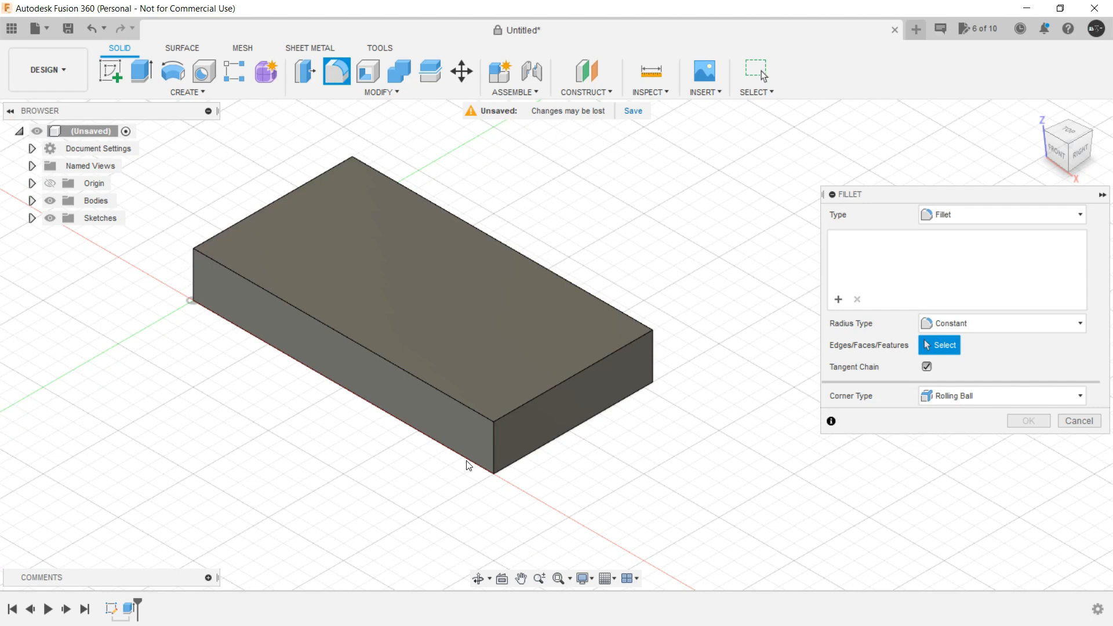
click(497, 450)
shift+middle_drag(458, 490, 483, 489)
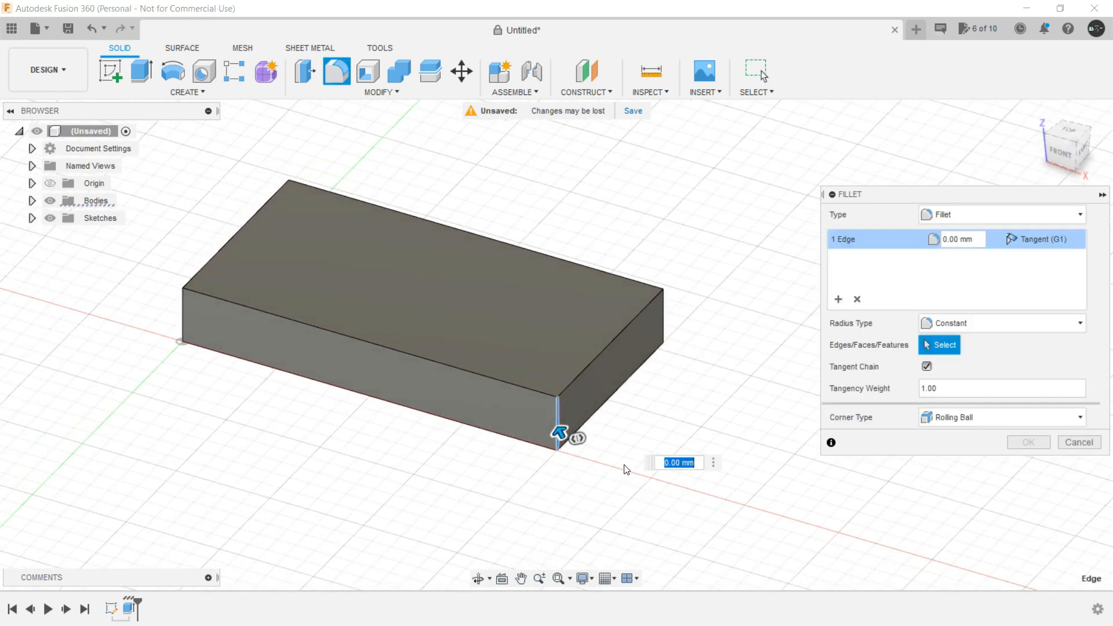
text(10)
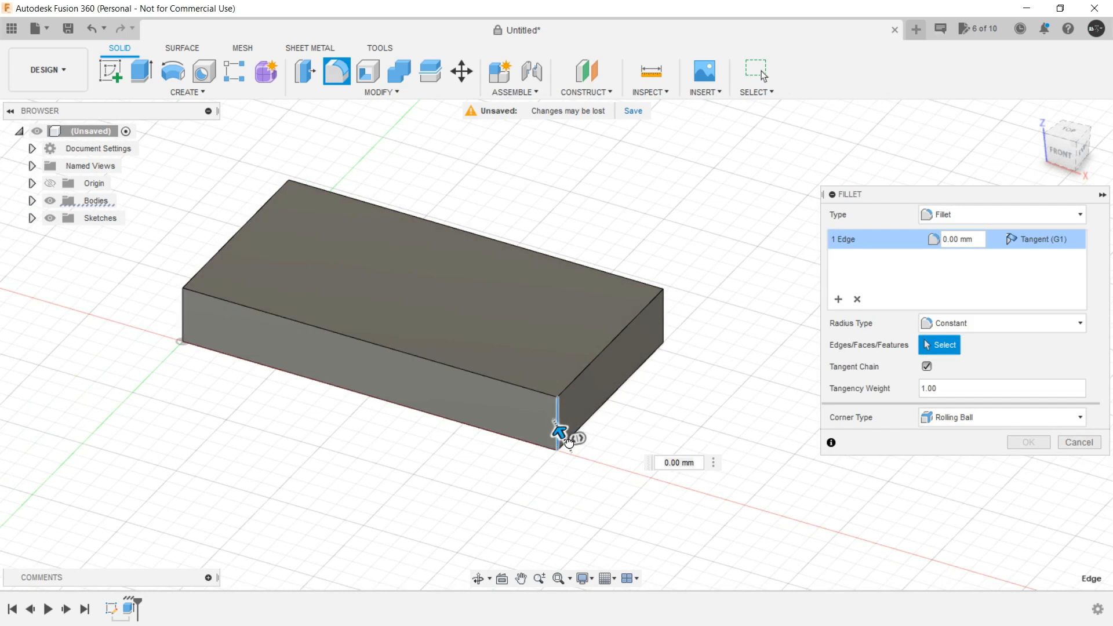
drag(558, 434, 558, 434)
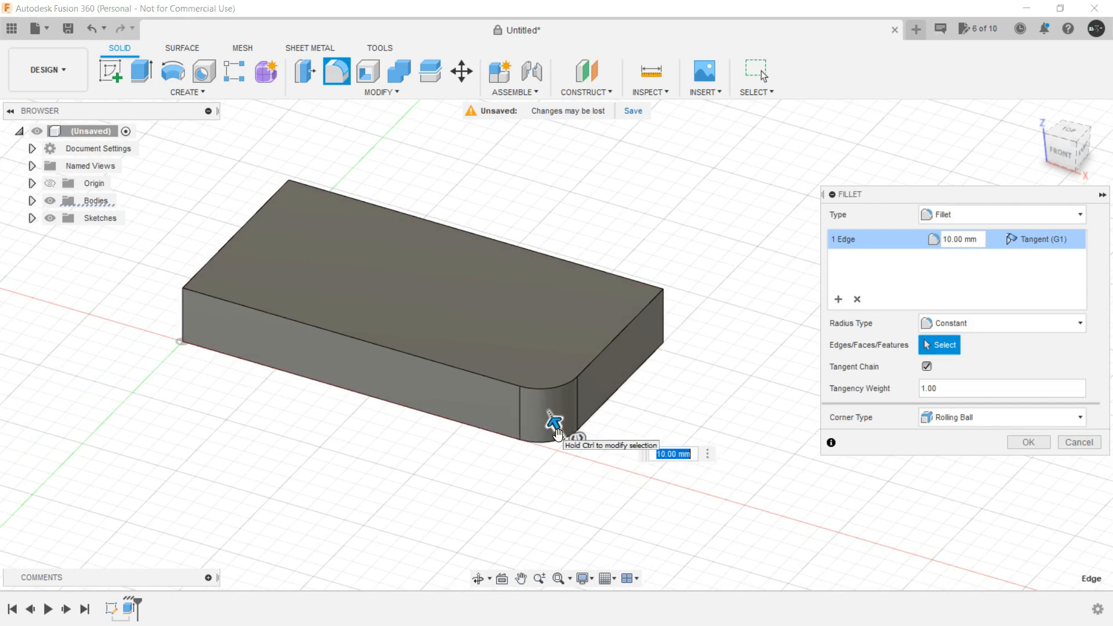
key(Return)
shift+middle_drag(681, 445, 696, 449)
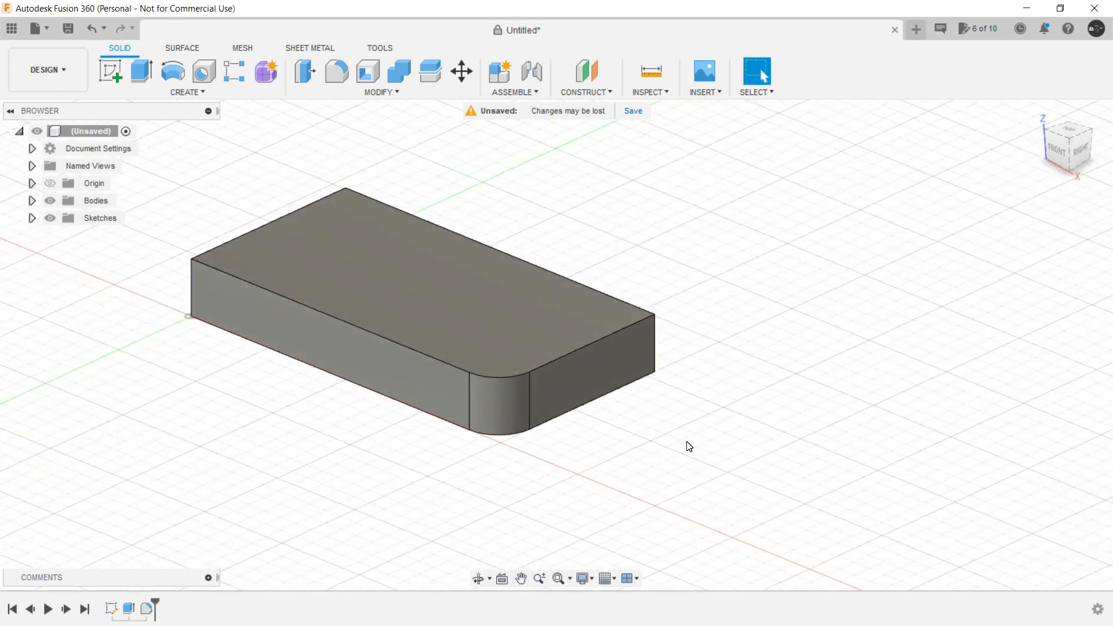
Start a Chord Length fillet on the top front edge chain and cancel it.
key(f)
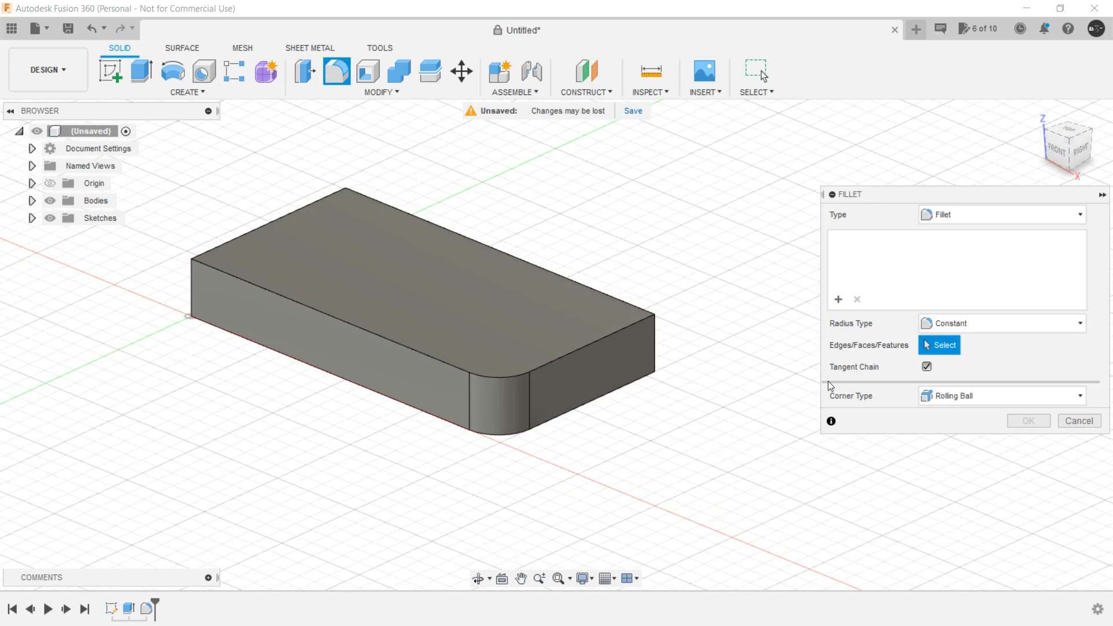
click(947, 328)
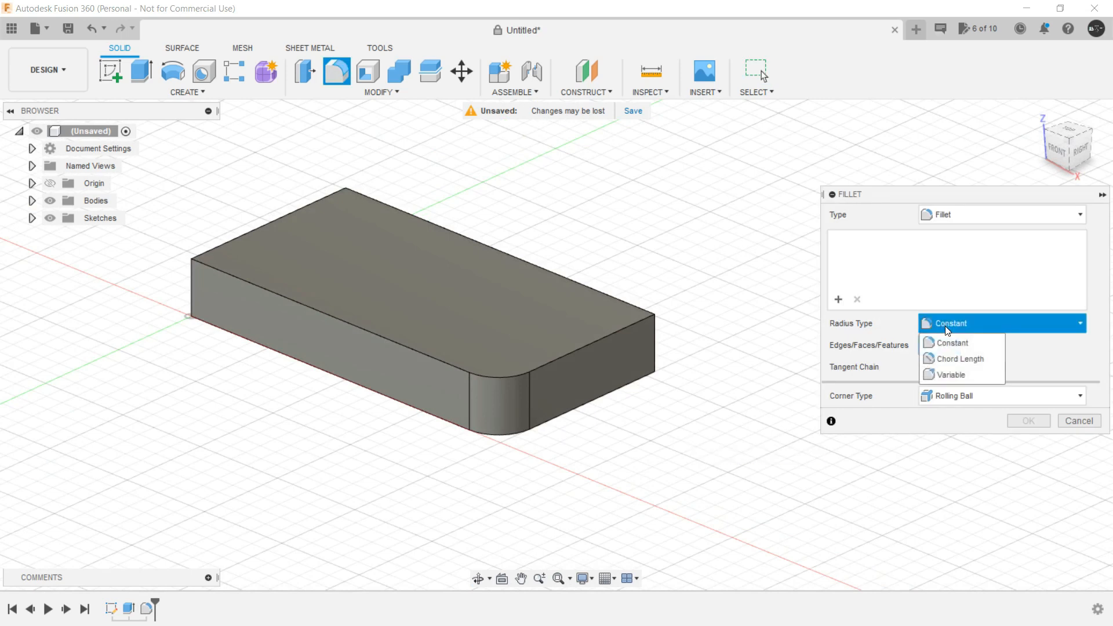
click(949, 360)
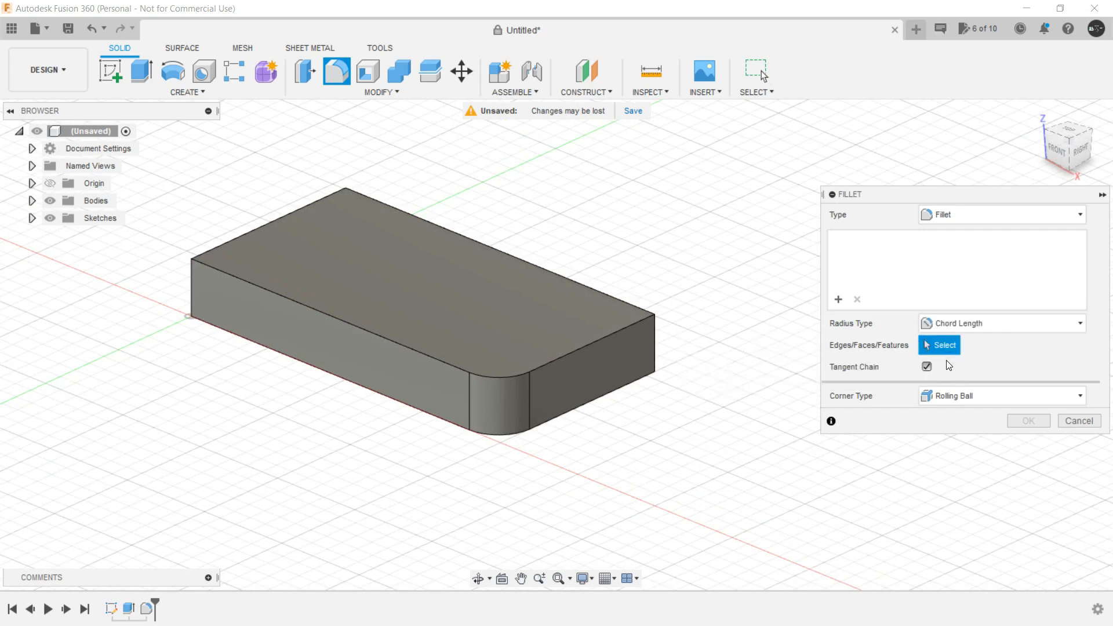
click(379, 336)
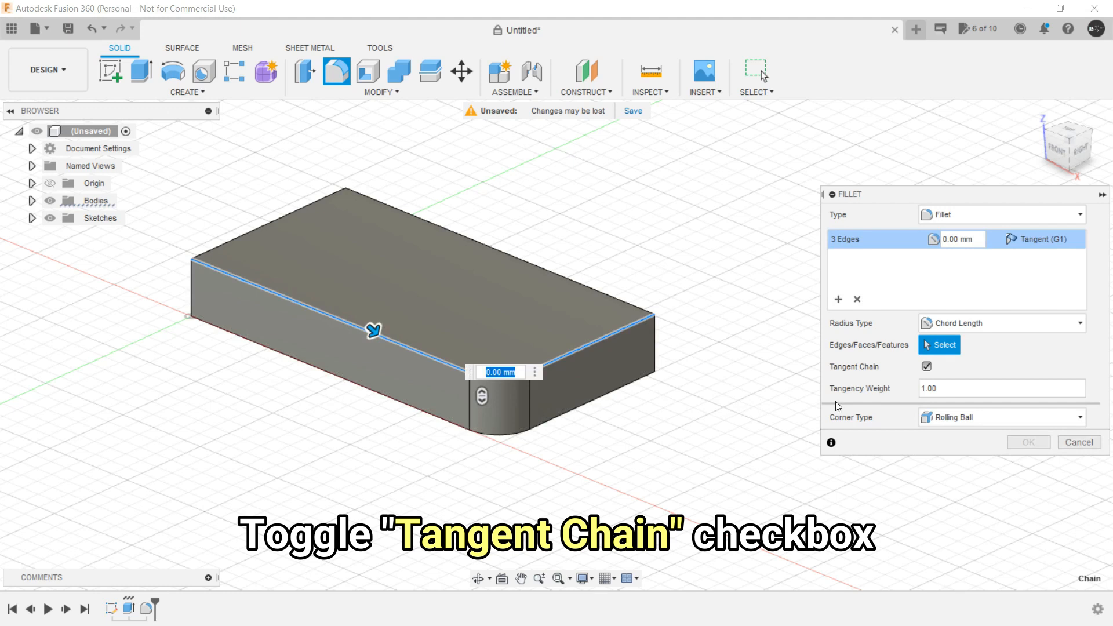
click(1066, 444)
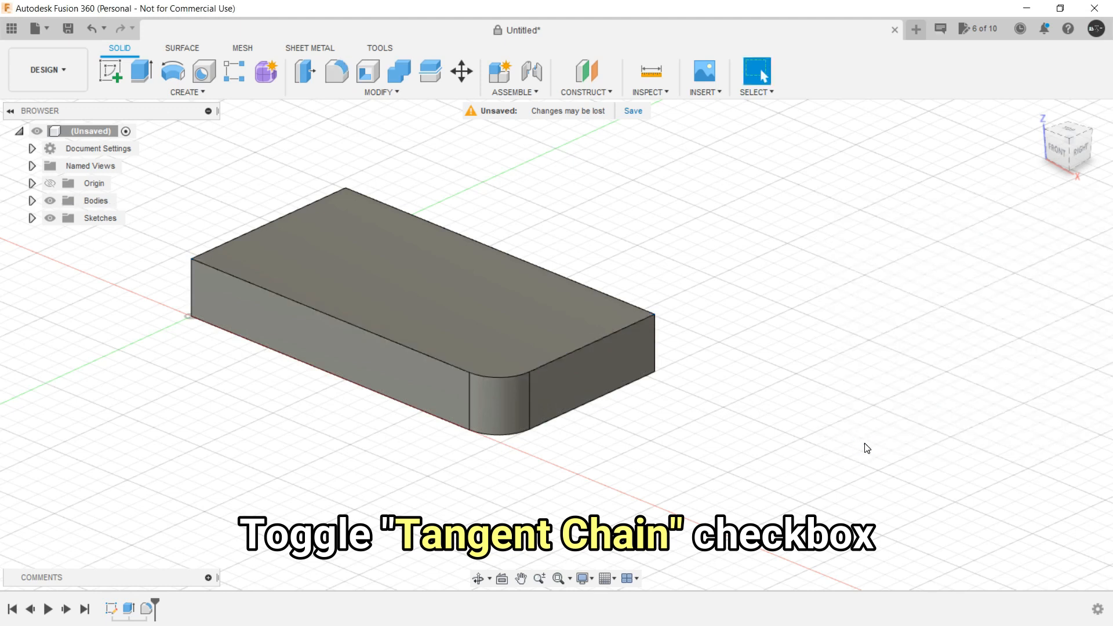
Open Fillet again and toggle the Tangent Chain option off, on, and off again.
key(f)
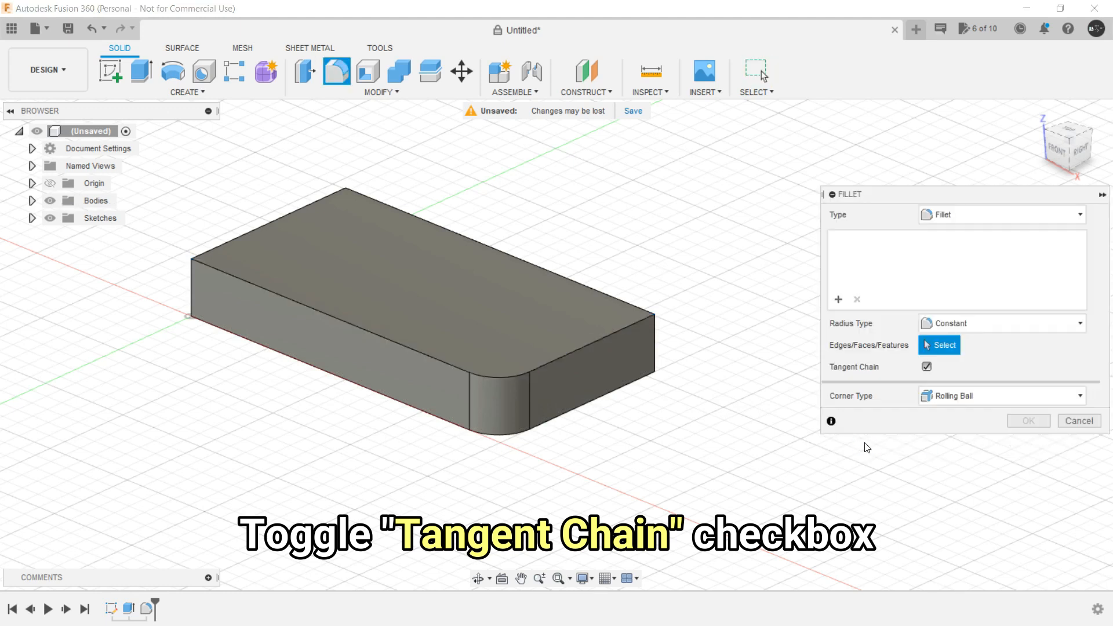
click(928, 367)
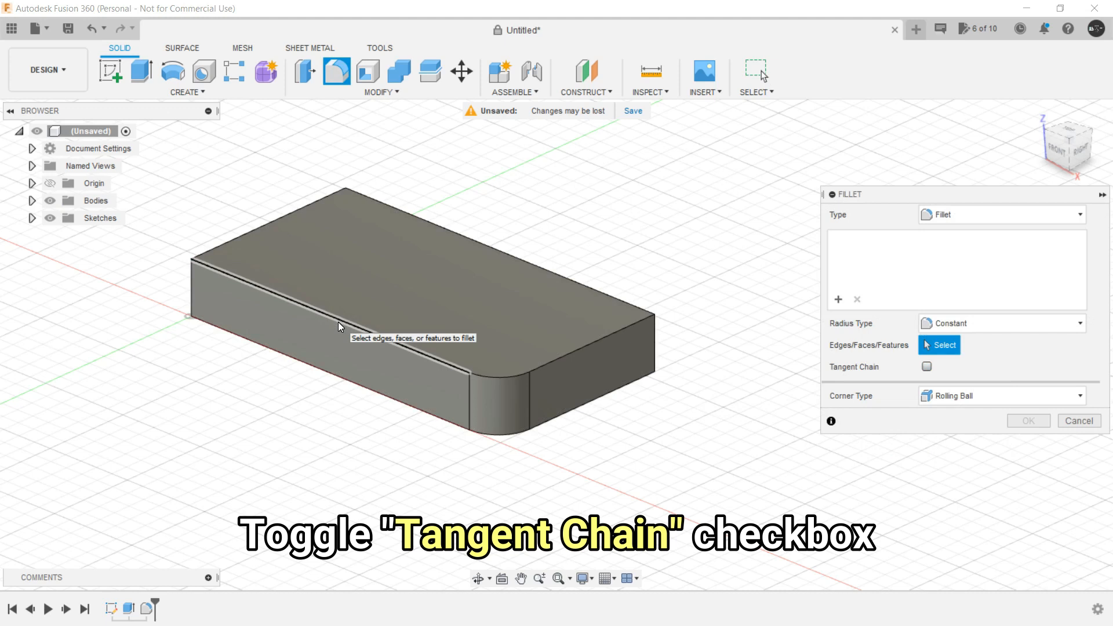
click(927, 367)
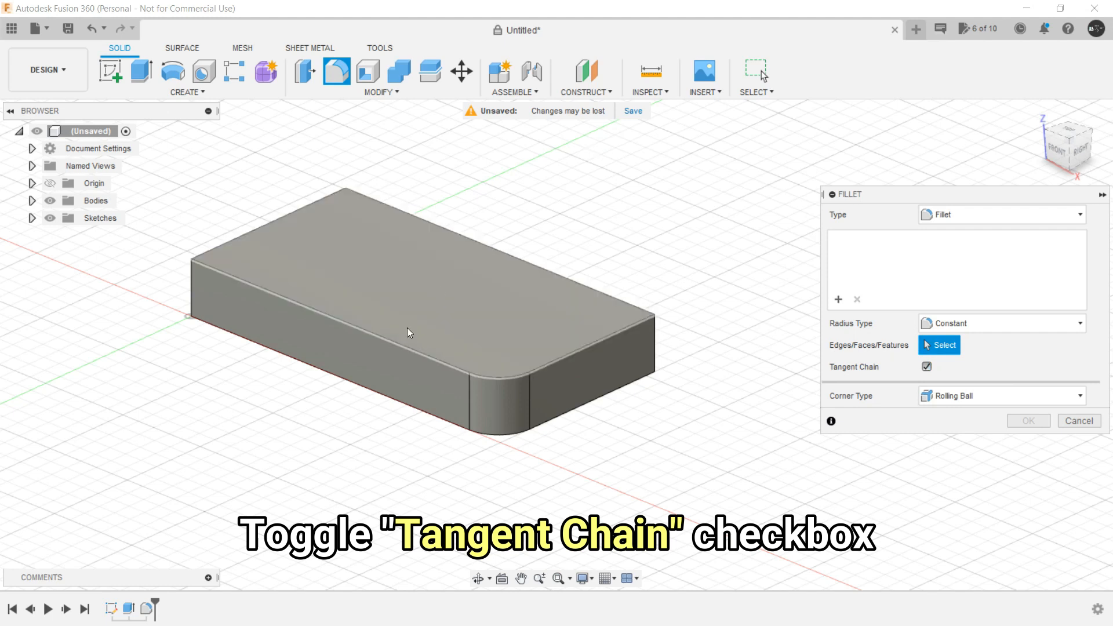
click(928, 367)
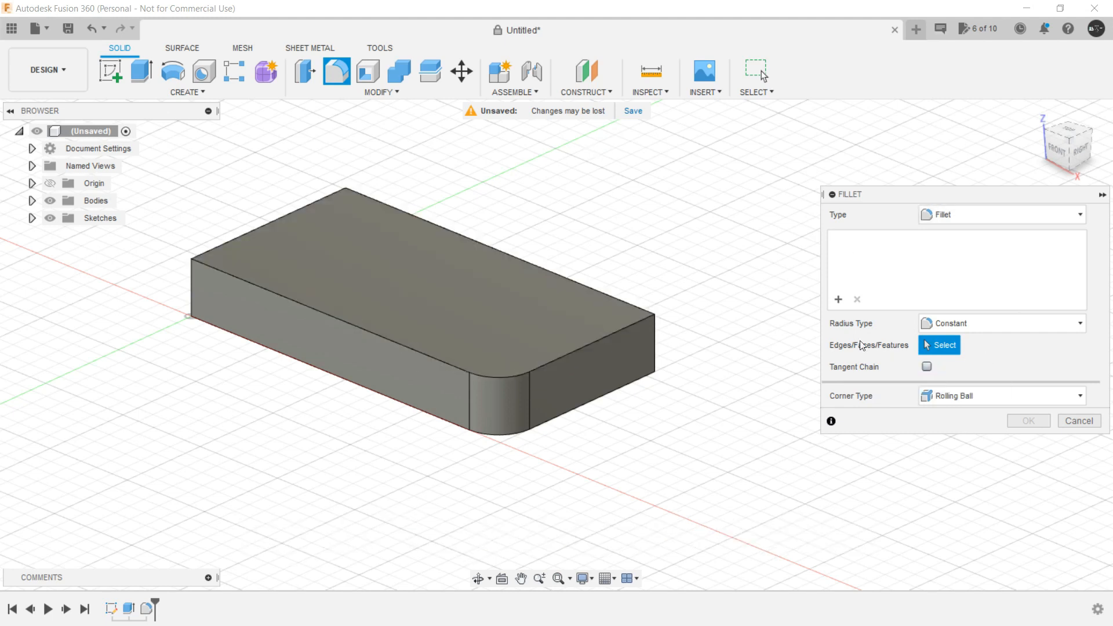
Select the block's top front long edge and switch the radius type to Chord Length.
click(366, 329)
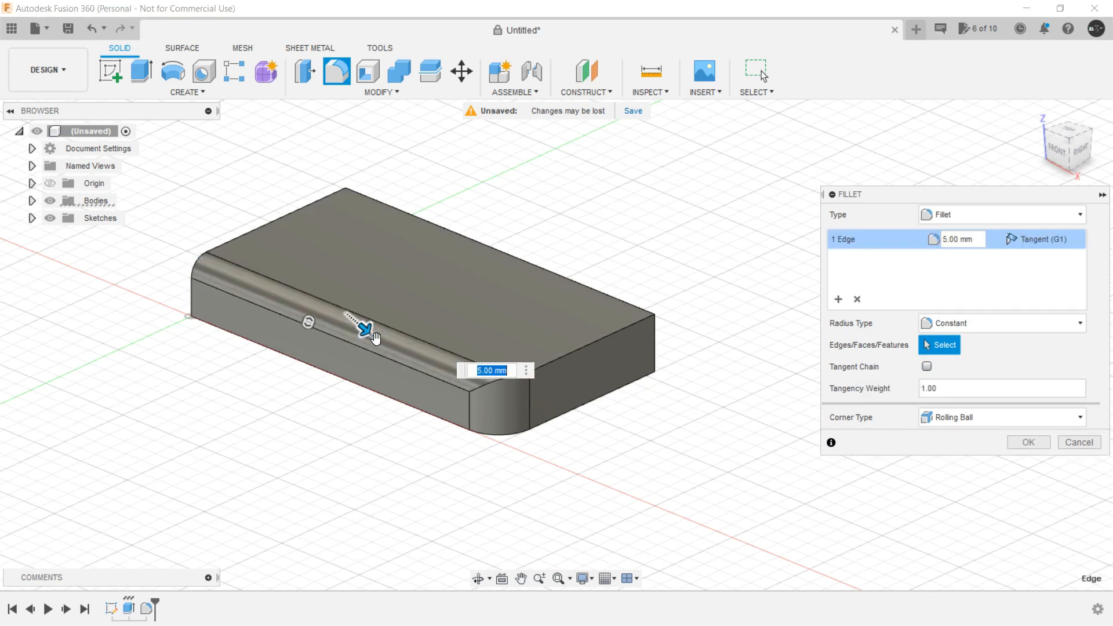
click(1055, 320)
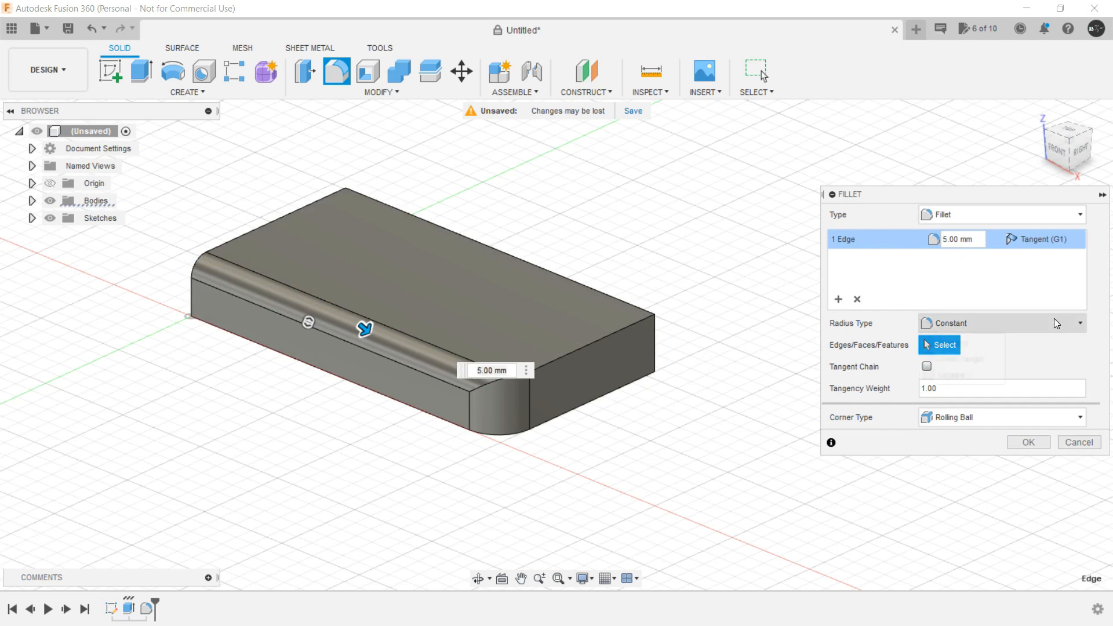
click(961, 360)
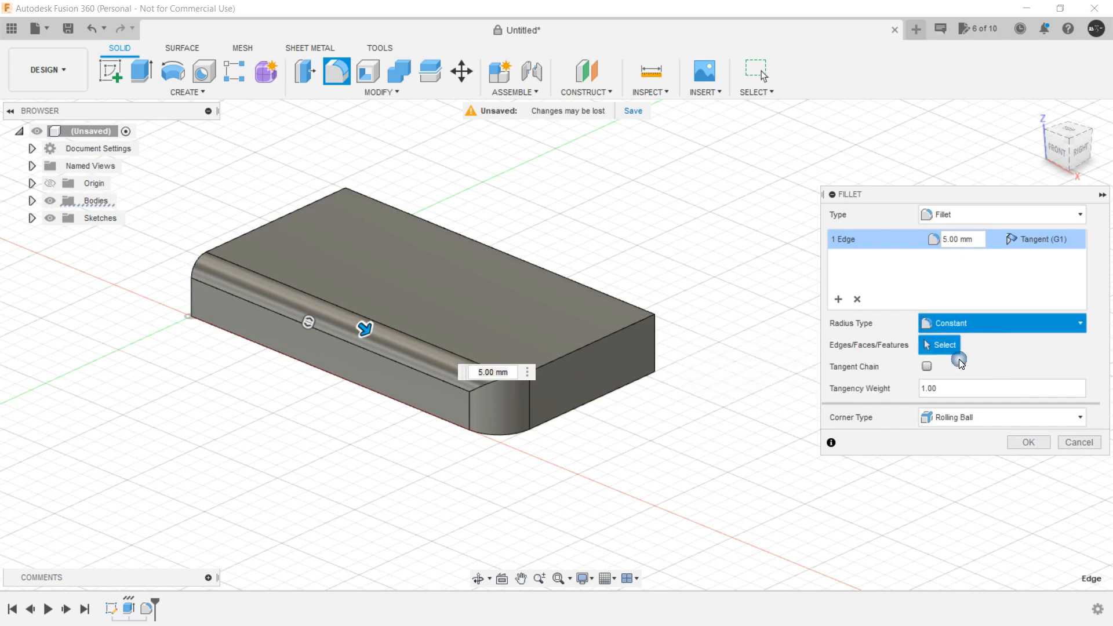
Inspect the fillet's rounded end and adjust its tangency weight to about 0.924.
shift+middle_drag(666, 450, 627, 430)
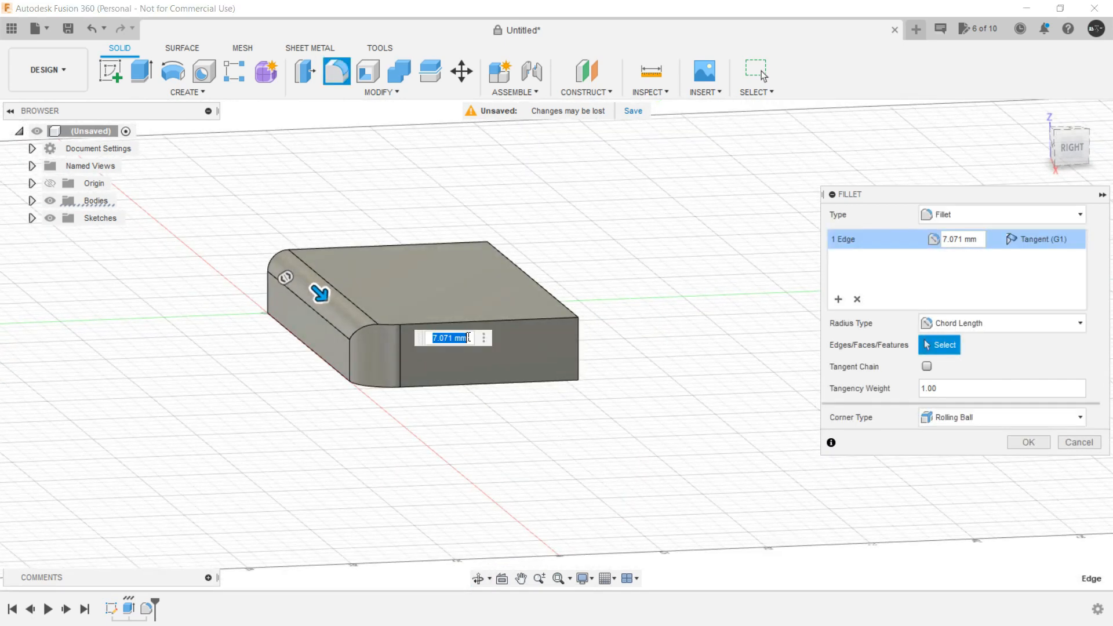
scroll(296, 305, up, 3)
mouse_move(296, 306)
mouse_down()
mouse_move(330, 283)
mouse_move(268, 318)
mouse_move(315, 290)
mouse_move(293, 308)
mouse_up()
shift+middle_drag(265, 407, 253, 395)
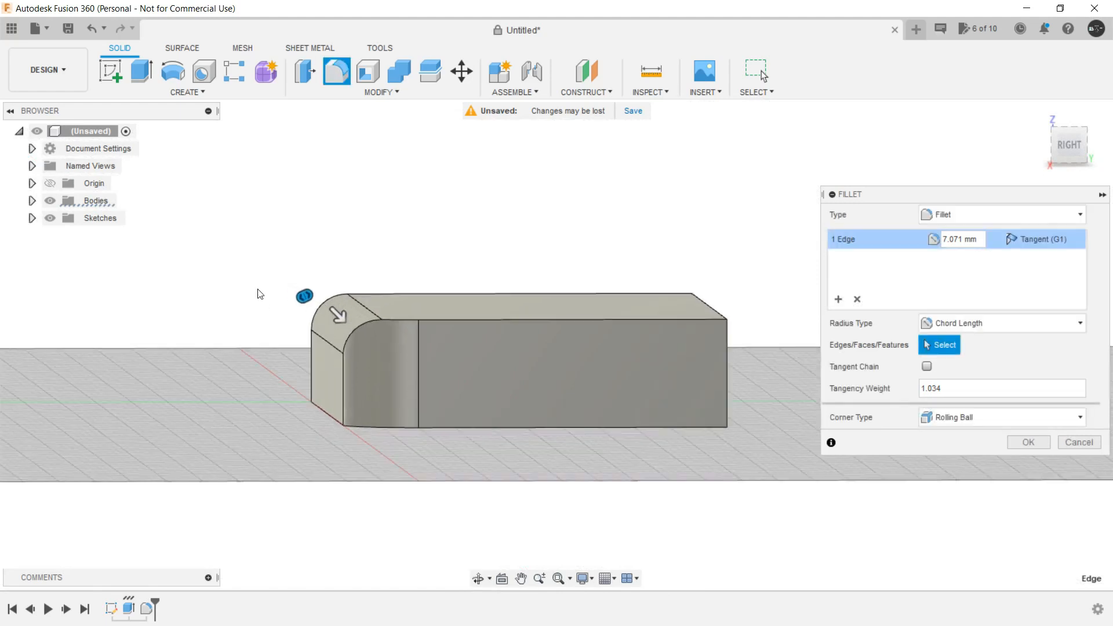
scroll(268, 296, up, 3)
mouse_move(338, 306)
mouse_down()
mouse_move(375, 286)
mouse_move(329, 316)
mouse_move(331, 303)
mouse_move(355, 297)
mouse_up()
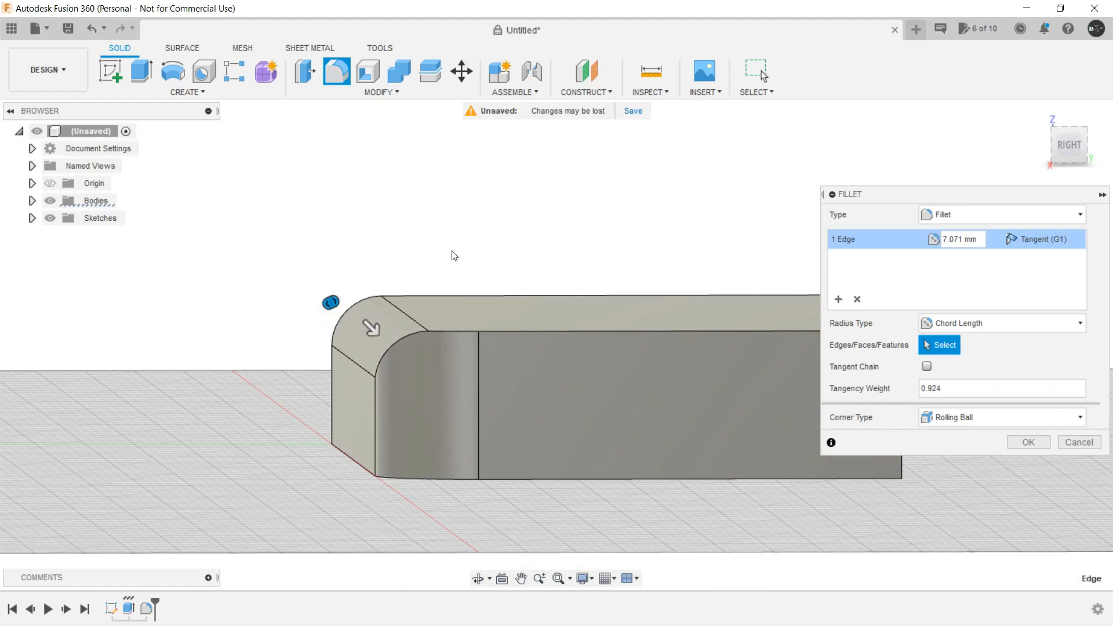
shift+middle_drag(632, 386, 655, 395)
scroll(650, 389, down, 3)
Switch the radius type to Variable and set the start radius to 7.50 mm and end to 2.50 mm.
click(985, 323)
click(963, 374)
shift+middle_drag(664, 348, 635, 293)
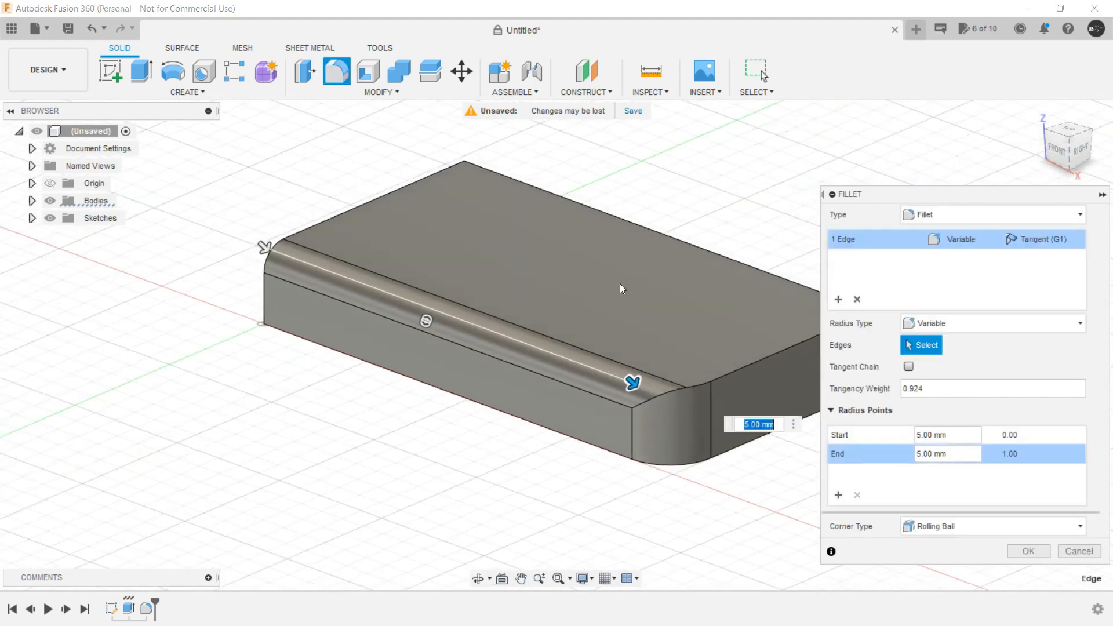
middle_drag(375, 237, 309, 214)
drag(204, 232, 210, 236)
drag(554, 357, 571, 370)
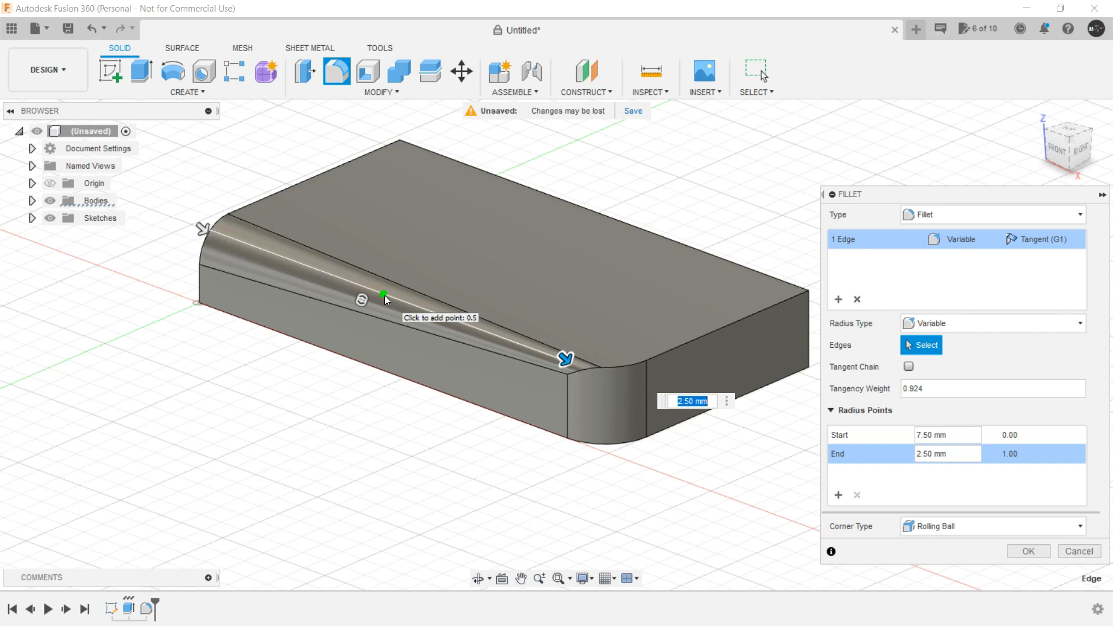
Add a radius point near the edge's start at 2.5 mm, then cancel the fillet.
click(291, 262)
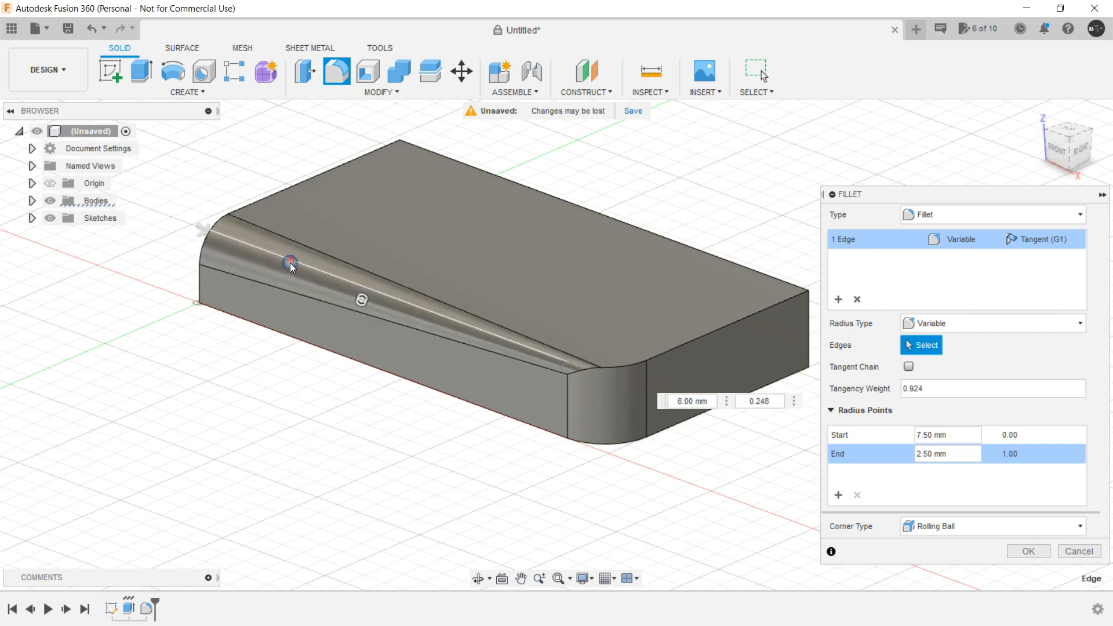
text(2.5)
key(Return)
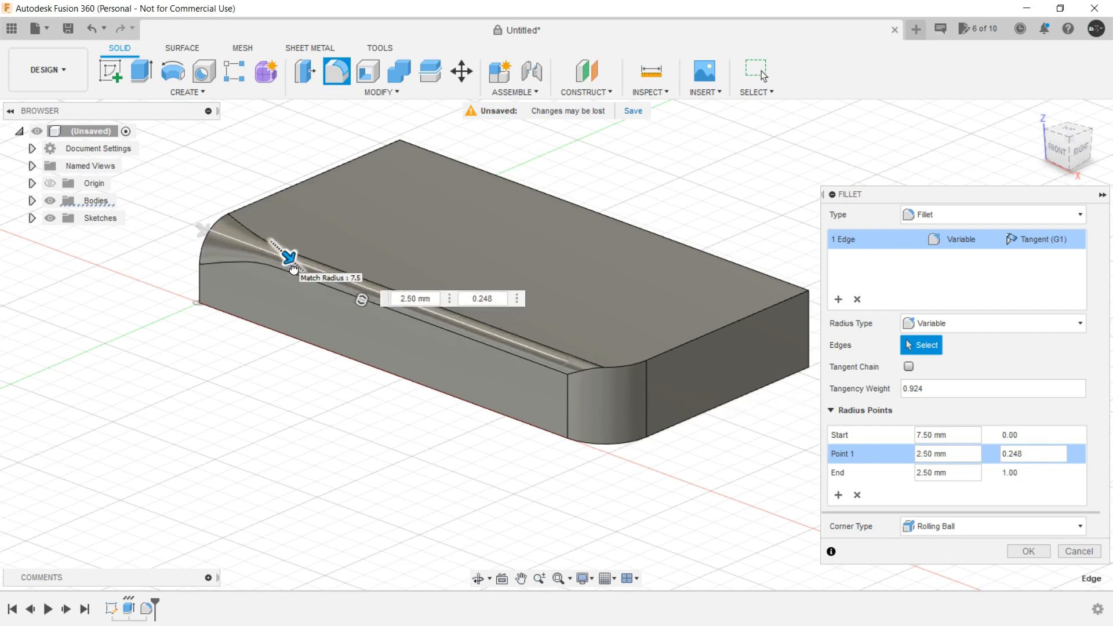
drag(295, 271, 295, 270)
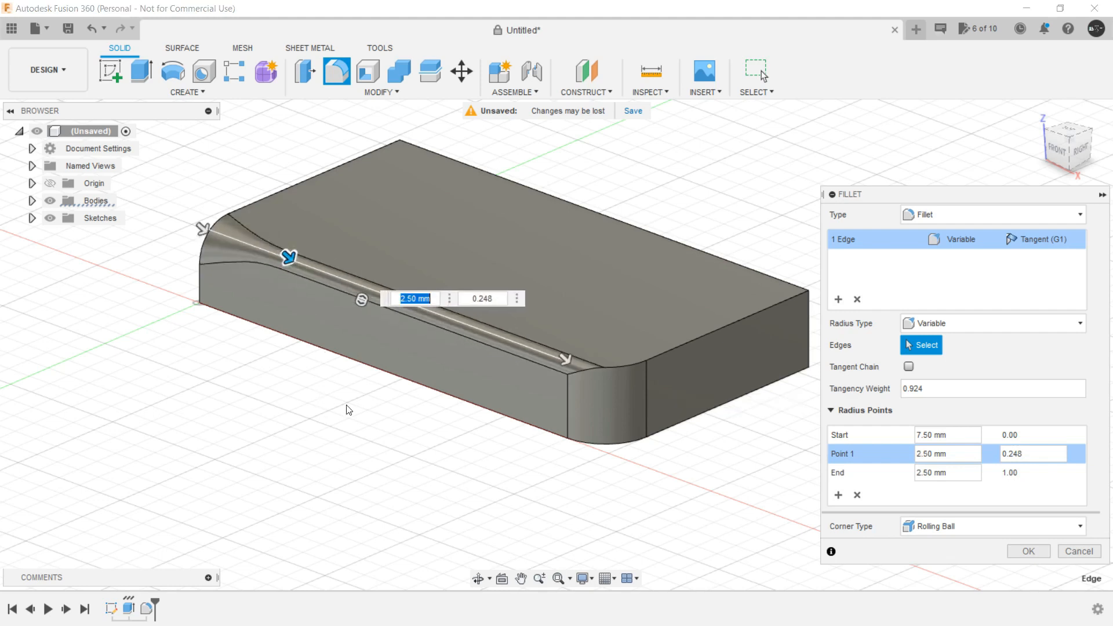
click(1078, 552)
Sketch a small rectangle near the left end of the block's top face and finish the sketch.
mouse_move(450, 284)
shift+middle_down()
mouse_move(489, 297)
mouse_move(467, 280)
shift+middle_up()
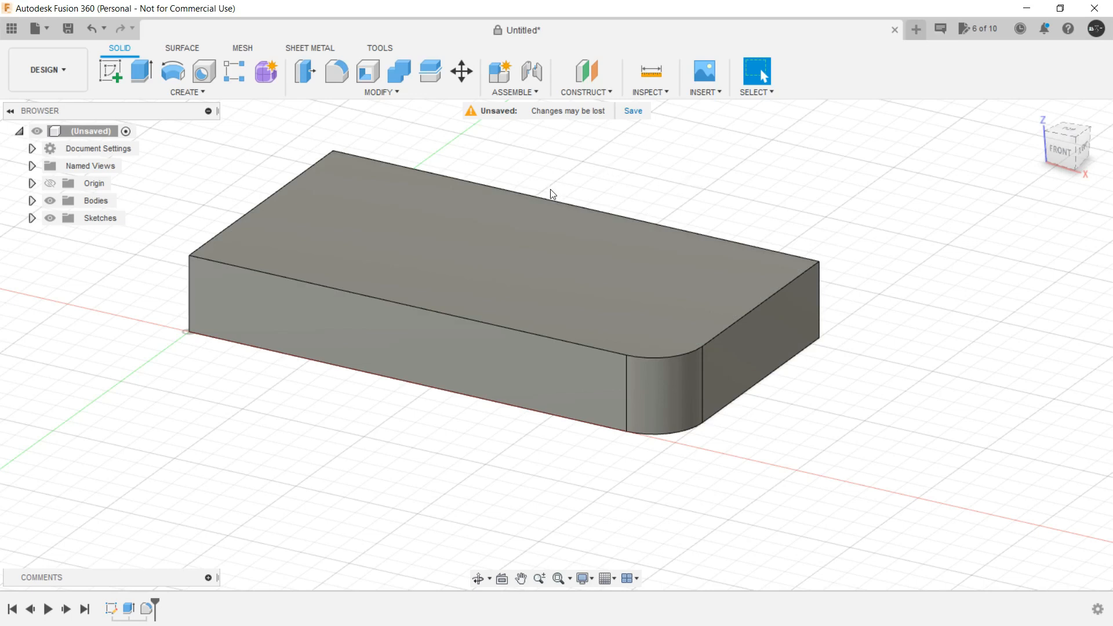
click(417, 228)
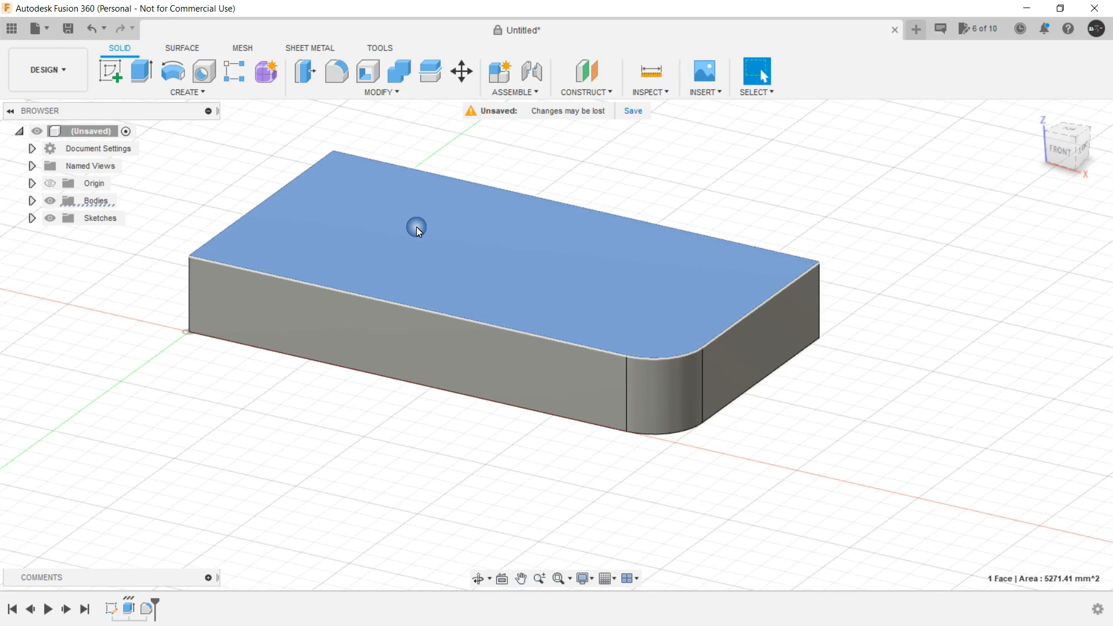
key(r)
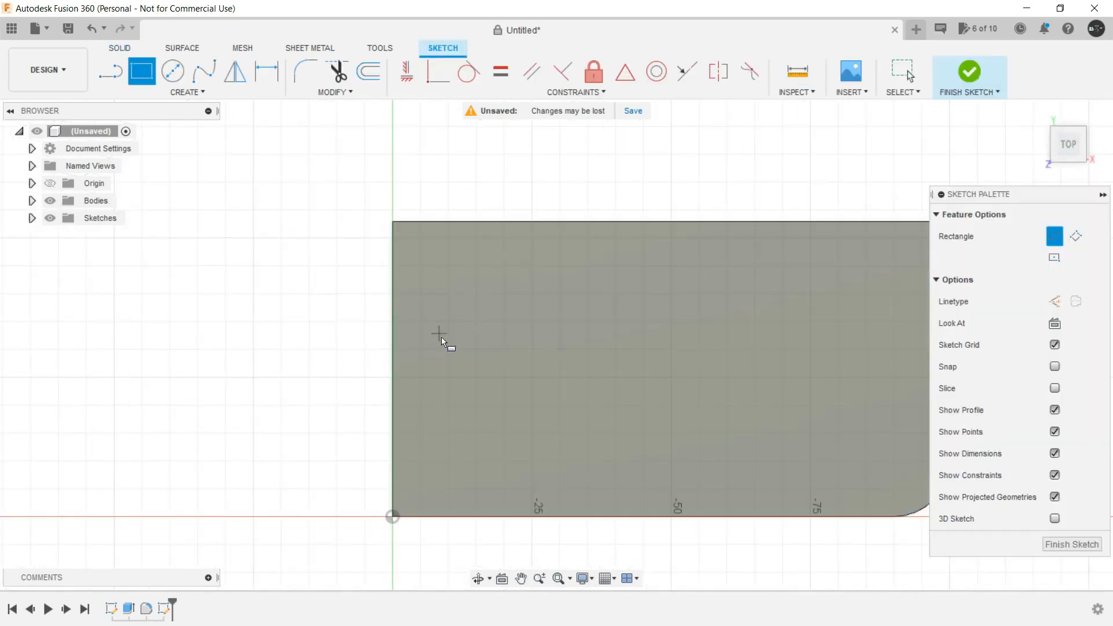
click(477, 323)
click(554, 397)
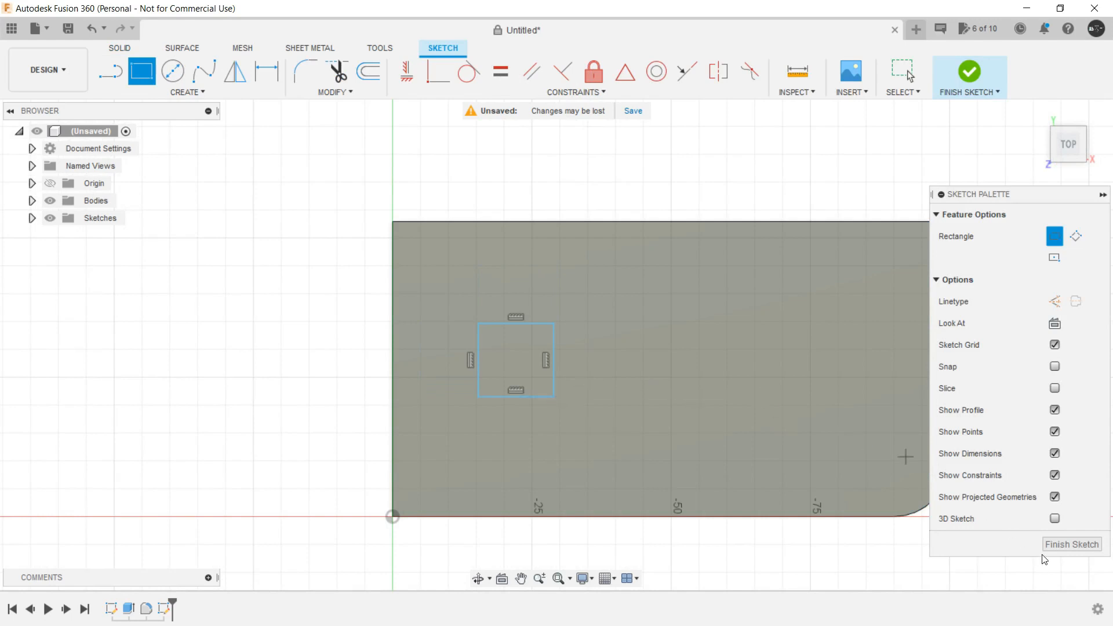
click(1054, 545)
Press Pull the rectangle profile upward into a small raised block.
click(370, 229)
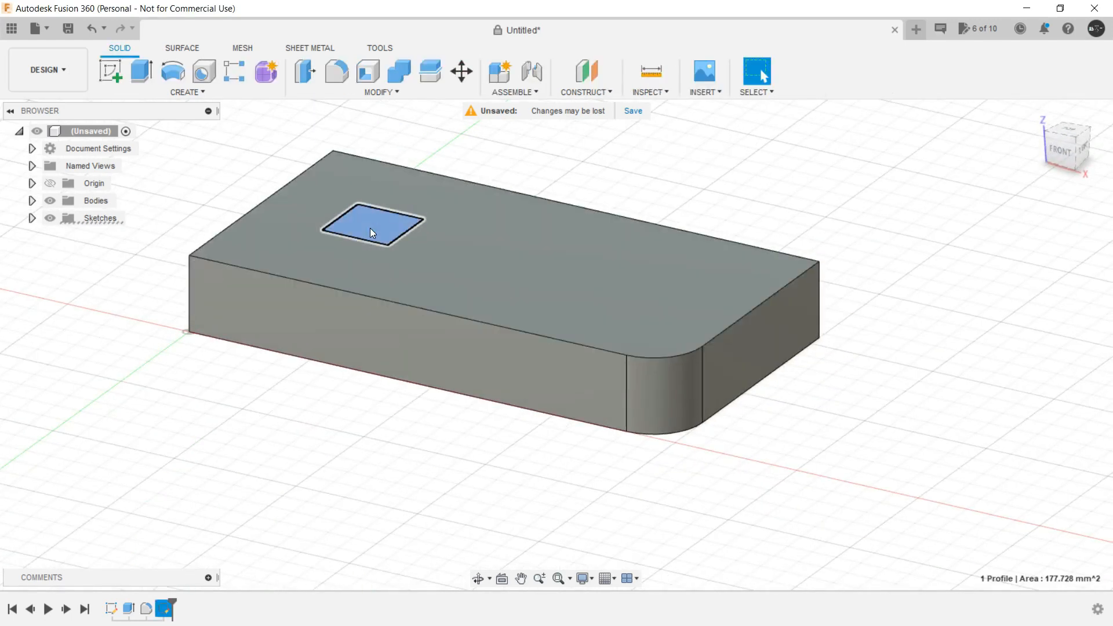
right_click(370, 228)
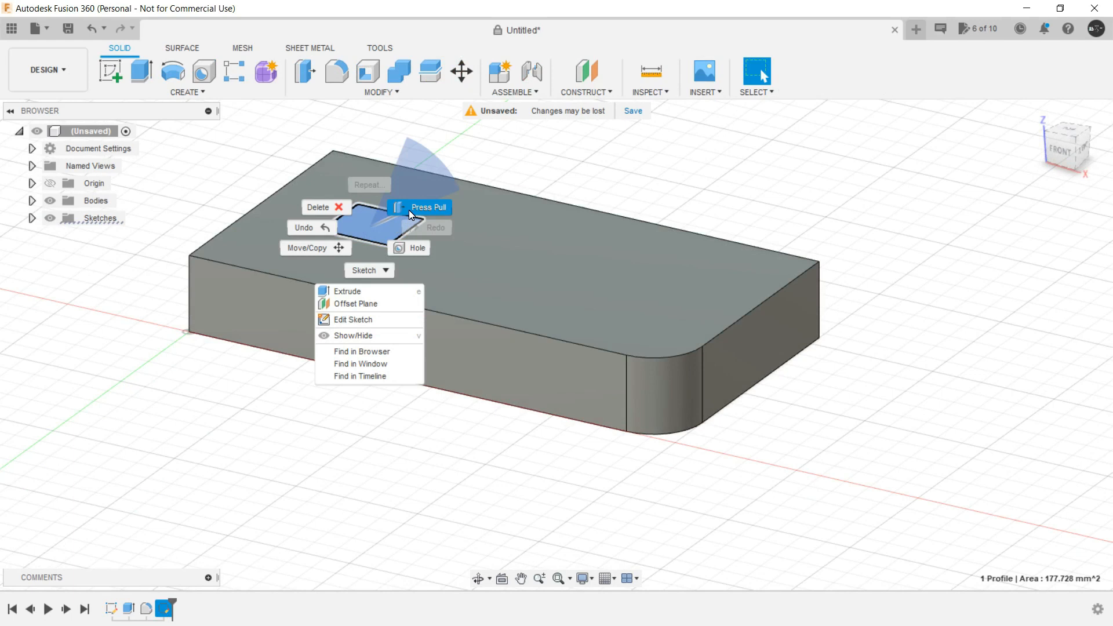
click(408, 209)
drag(375, 218, 470, 172)
middle_drag(454, 194, 433, 271)
click(1029, 399)
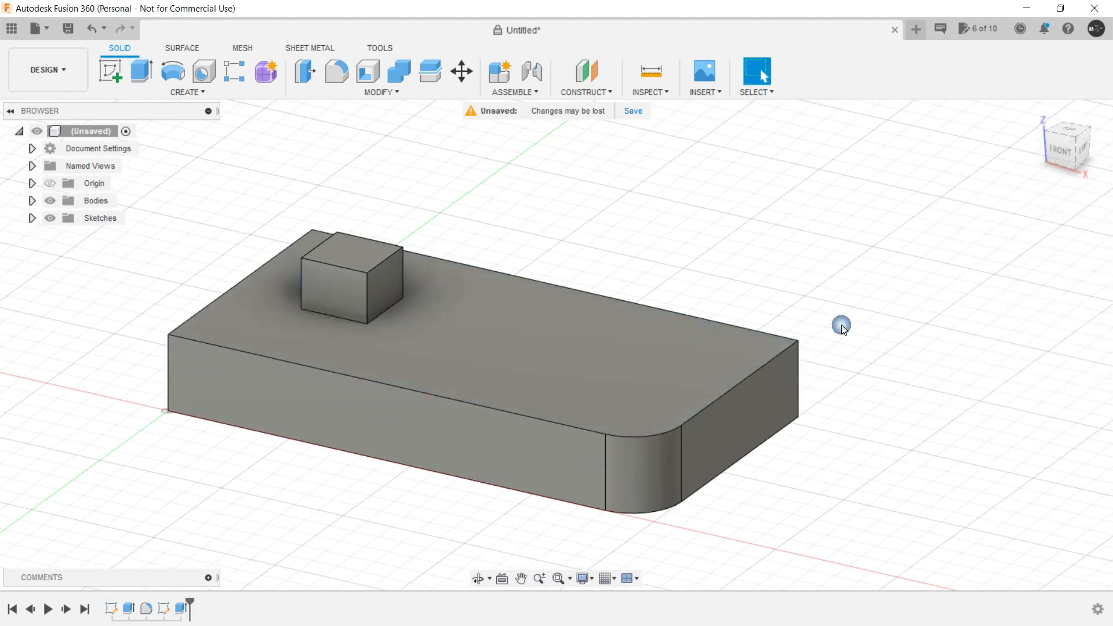
shift+middle_drag(568, 265, 576, 264)
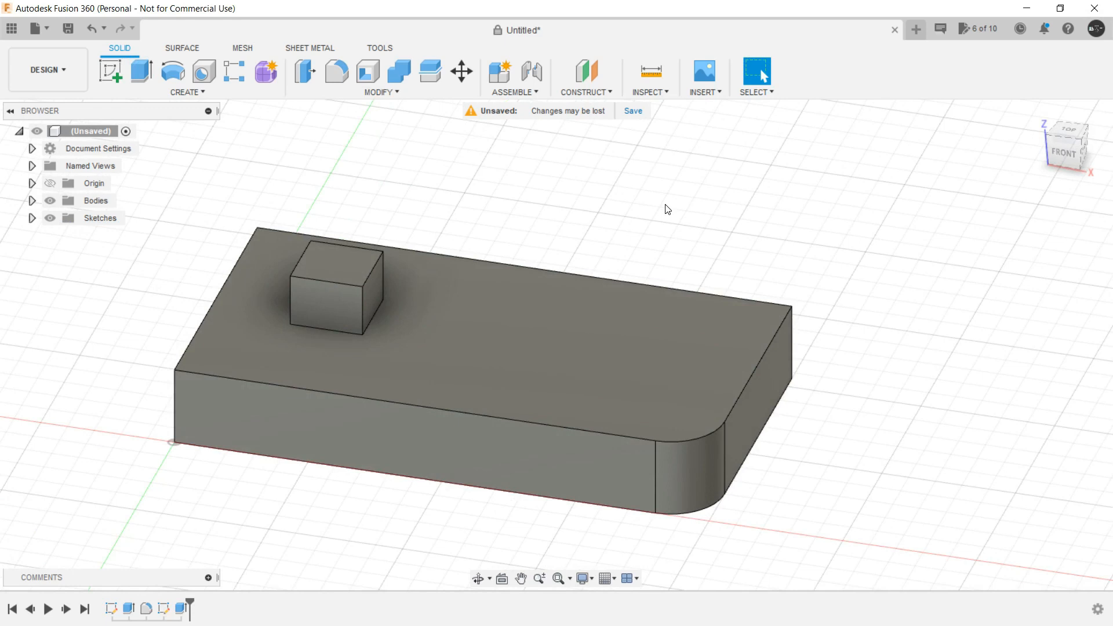
Start a Rule Fillet on the raised block's extrusion feature with a 1 mm radius.
key(f)
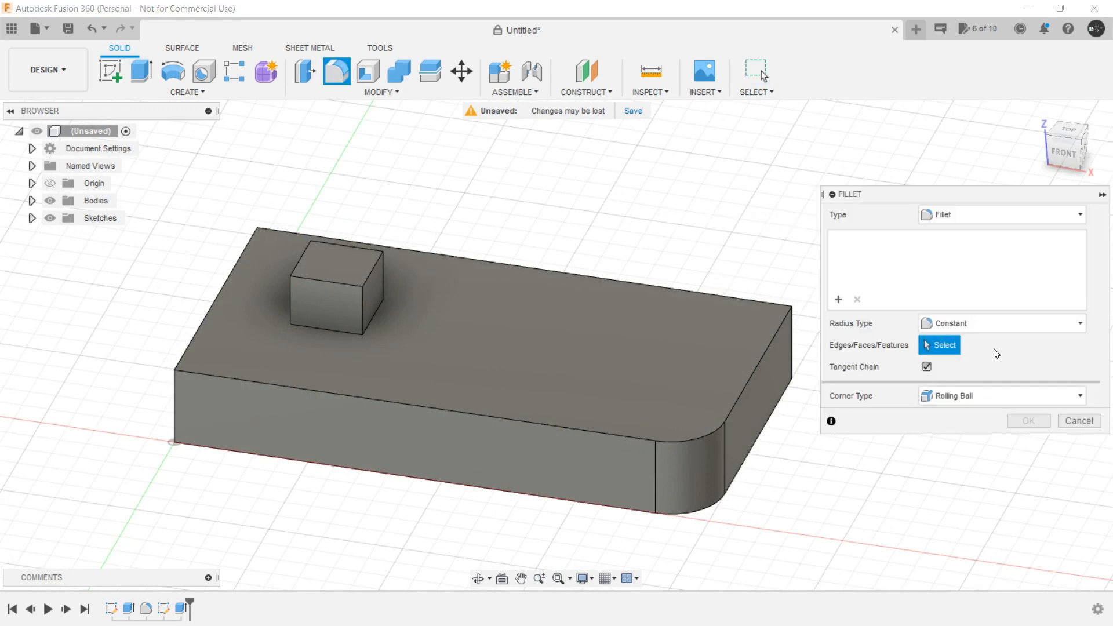
click(968, 216)
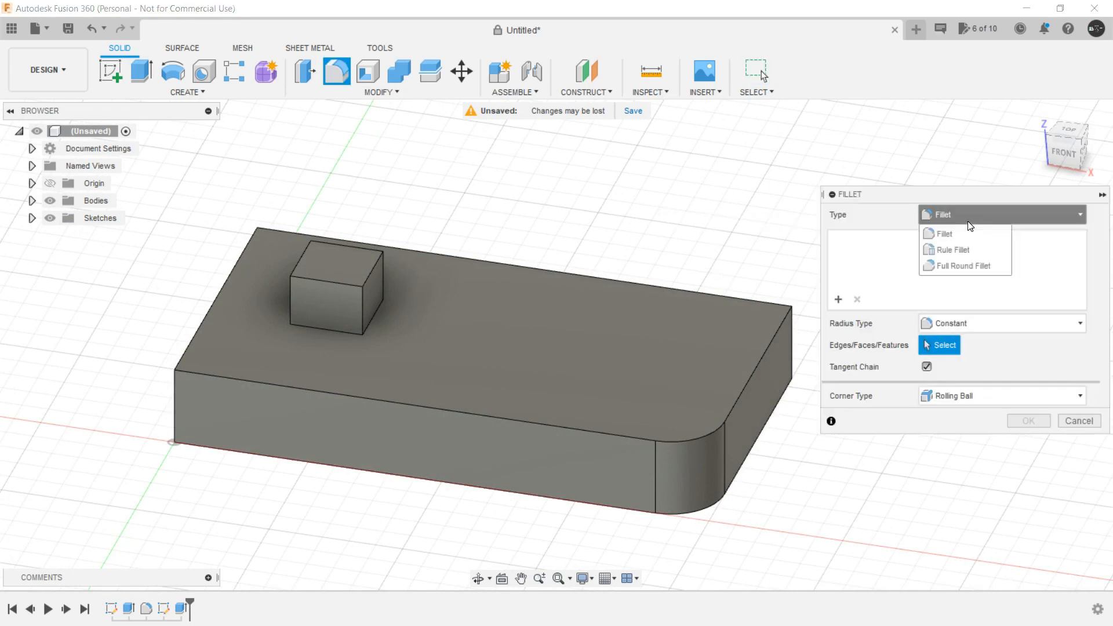
click(961, 251)
middle_drag(647, 282, 730, 291)
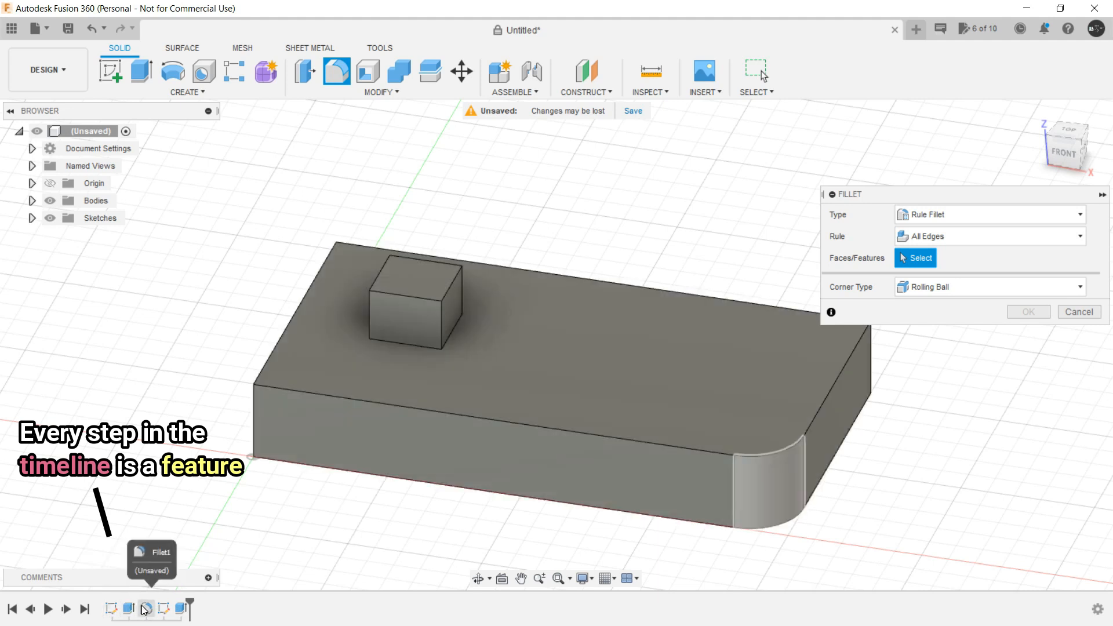
click(182, 610)
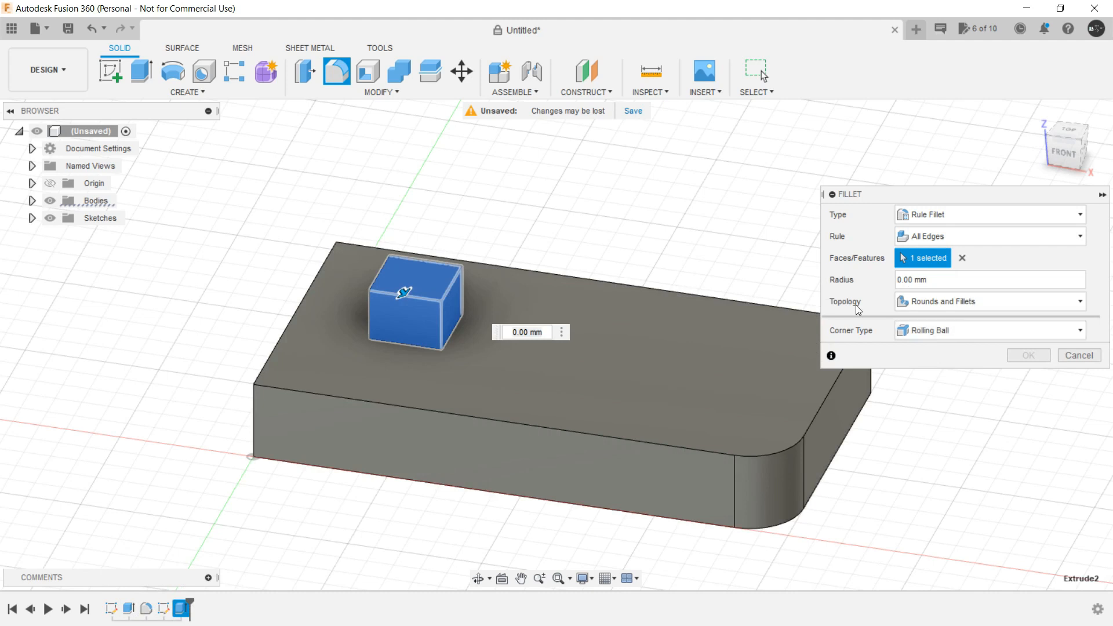
click(526, 333)
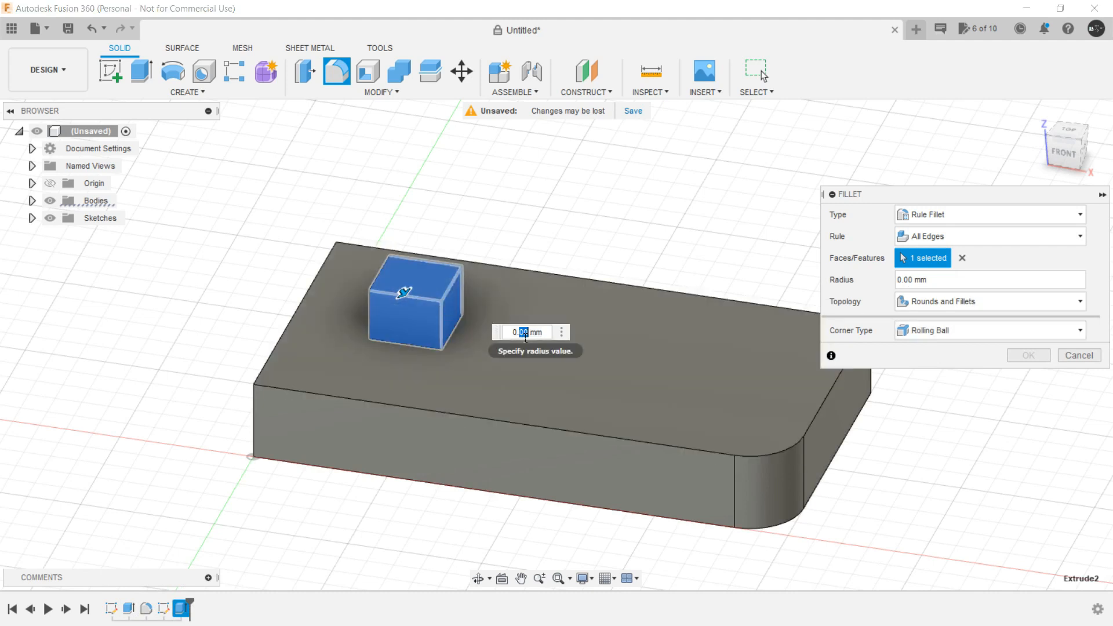
text(1)
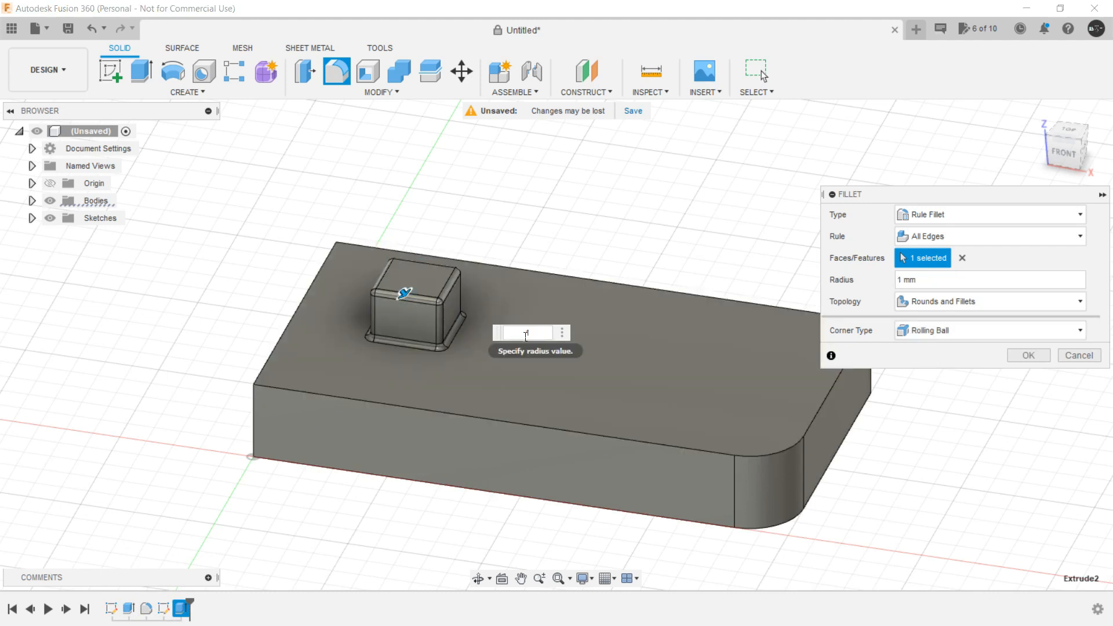
Examine the rounded edges and corners around the raised block from close up.
scroll(342, 284, up, 5)
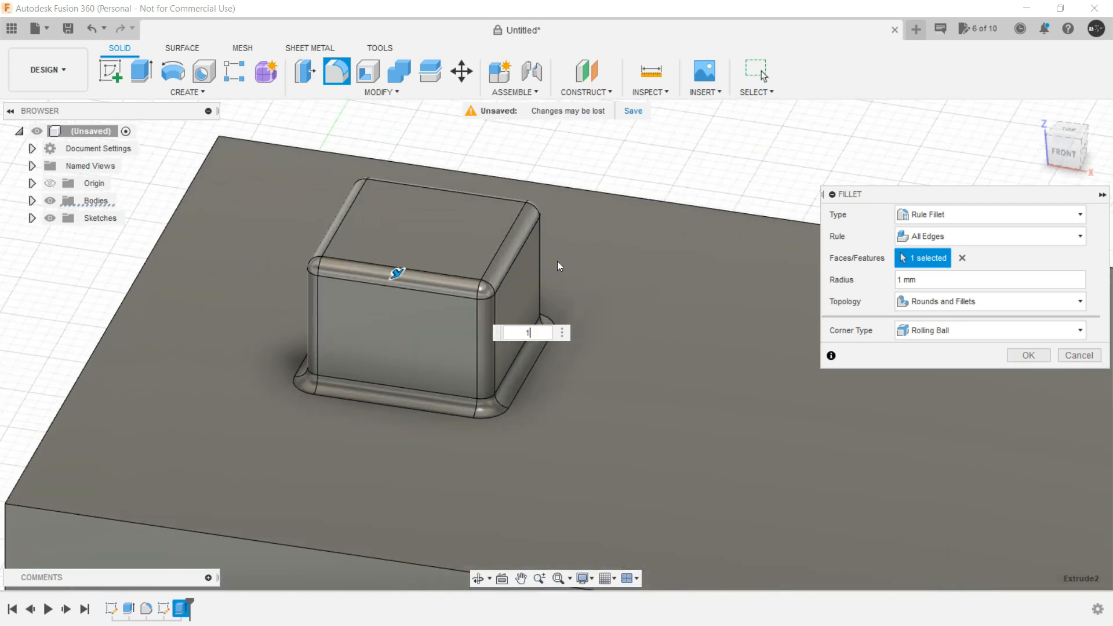
middle_drag(617, 280, 527, 297)
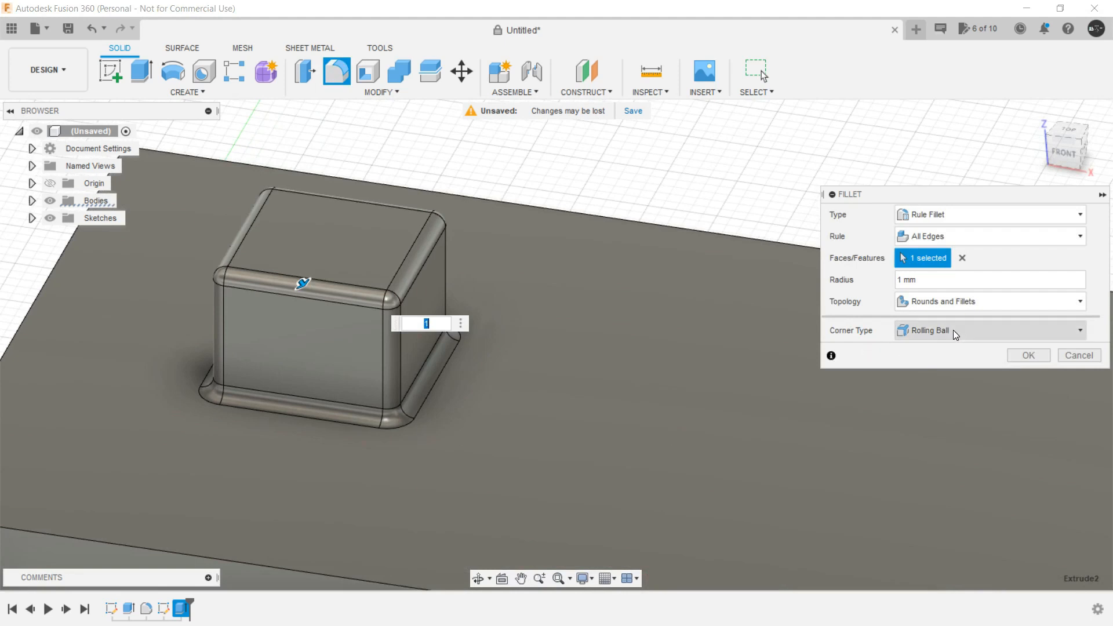
scroll(466, 440, up, 5)
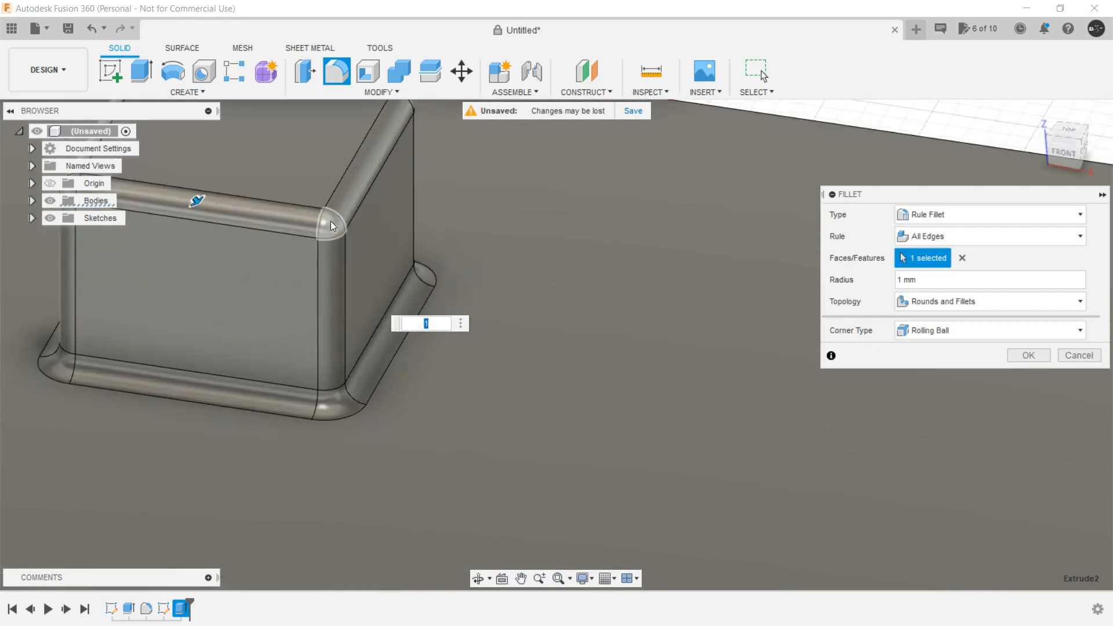
middle_drag(207, 329, 356, 381)
shift+middle_drag(262, 354, 168, 366)
shift+middle_drag(263, 467, 387, 413)
middle_drag(258, 543, 357, 446)
scroll(347, 430, up, 8)
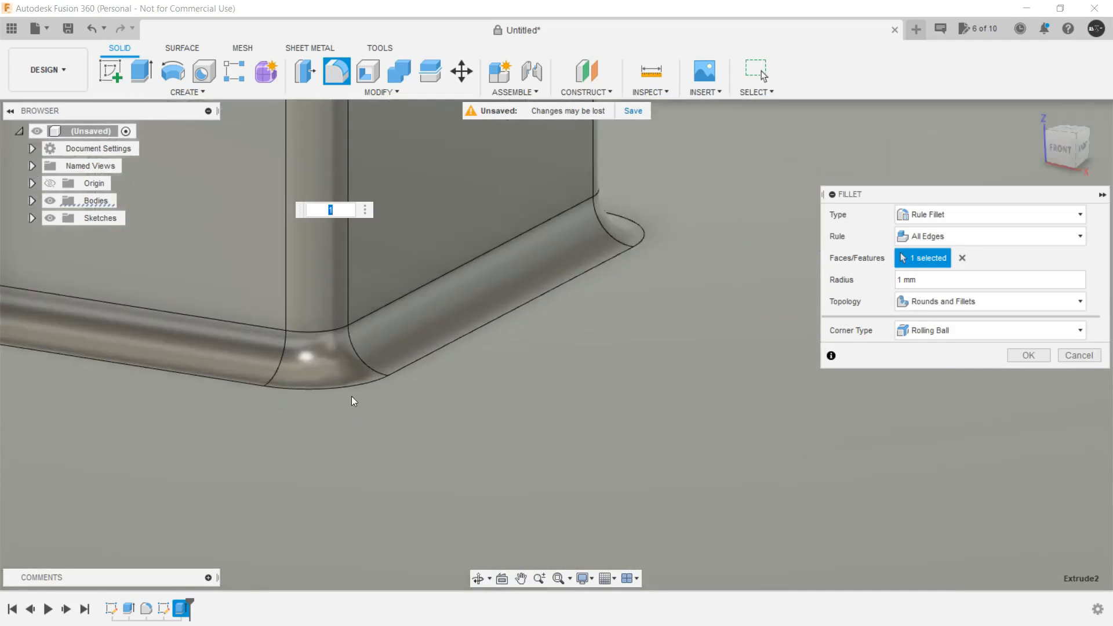
scroll(353, 392, down, 10)
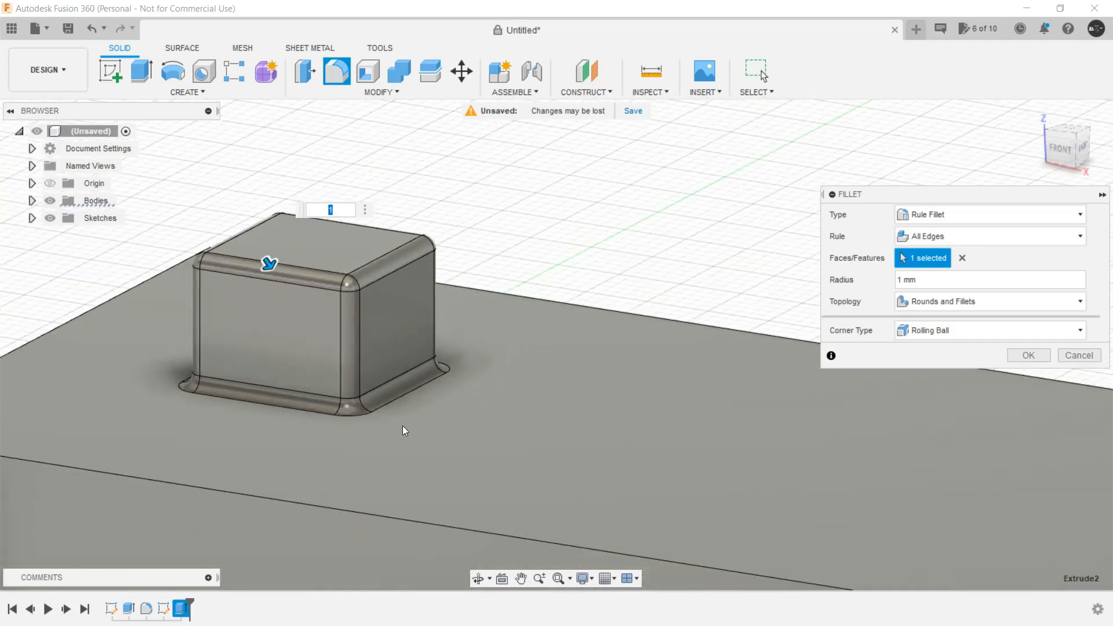
Switch the rule fillet's corner type to Setback and apply the fillet.
click(942, 332)
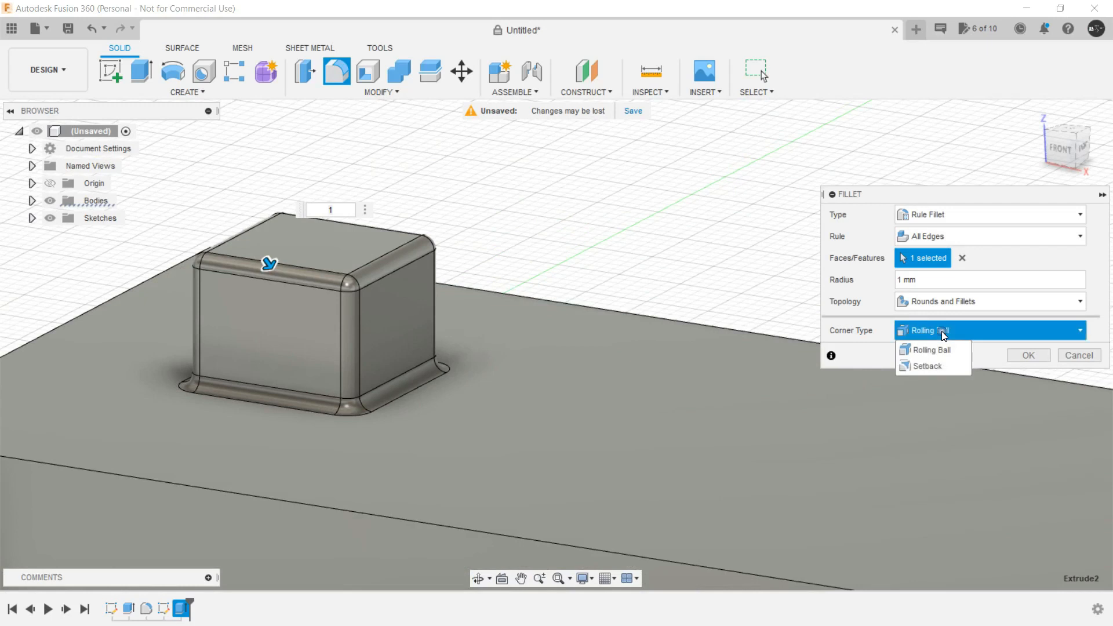
click(931, 368)
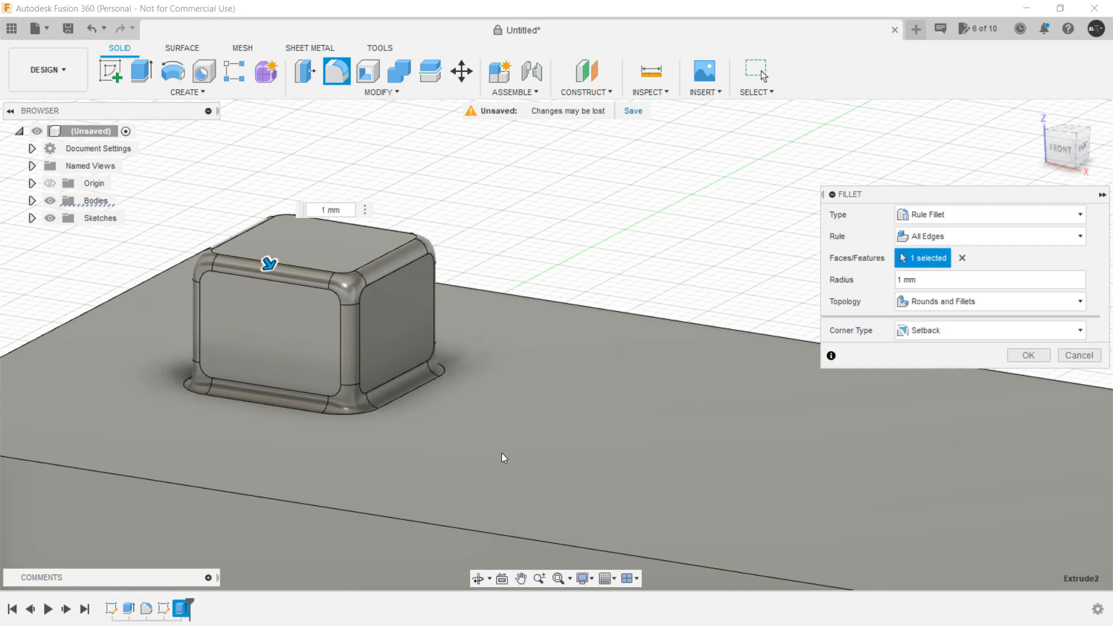
scroll(270, 395, up, 4)
scroll(270, 396, up, 5)
scroll(524, 398, down, 5)
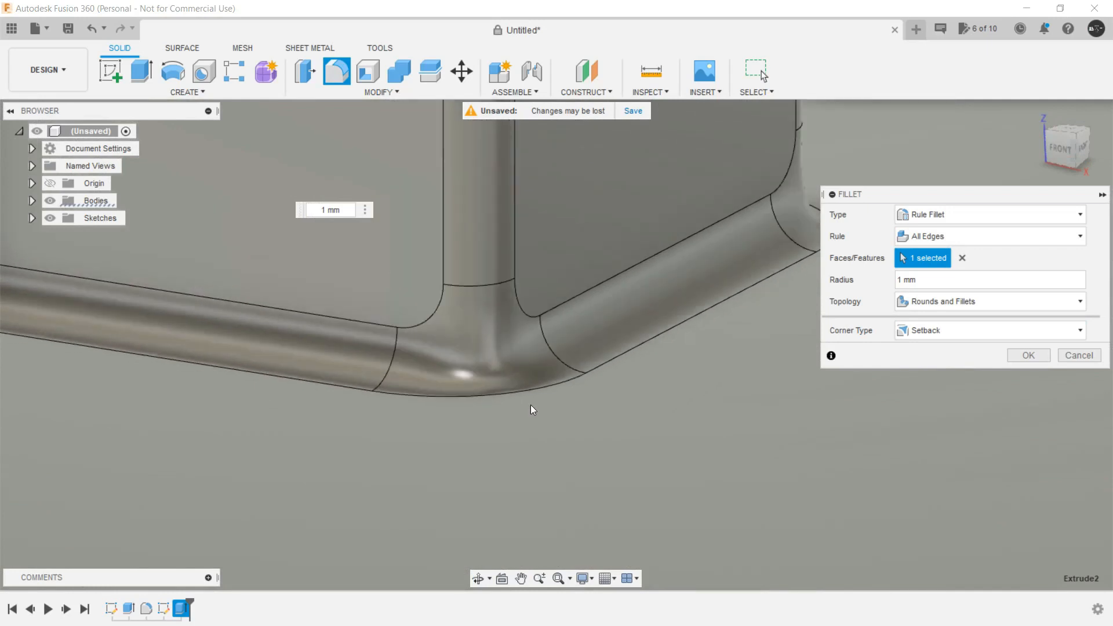
scroll(530, 407, down, 3)
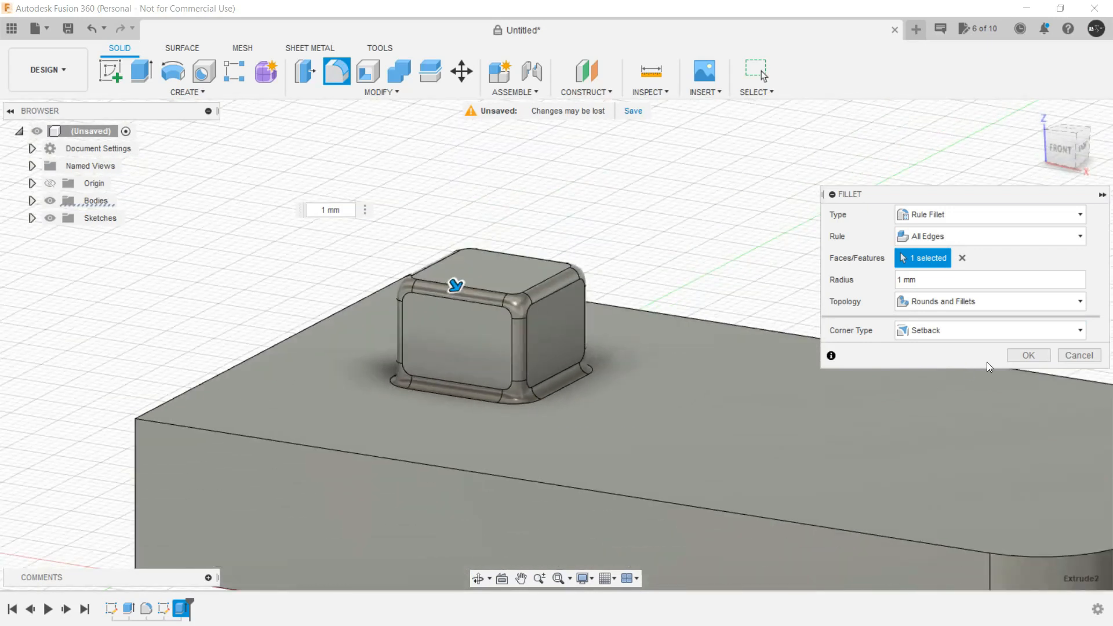
click(1019, 357)
Delete the rule fillet feature from the timeline.
scroll(701, 211, down, 5)
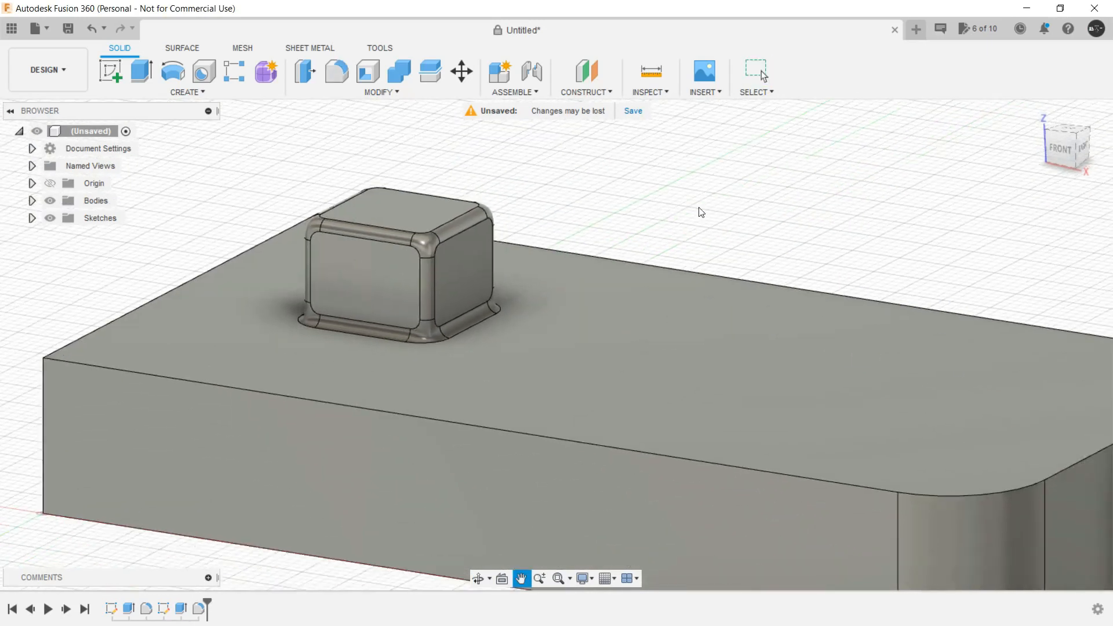
scroll(605, 352, down, 1)
middle_drag(311, 514, 284, 472)
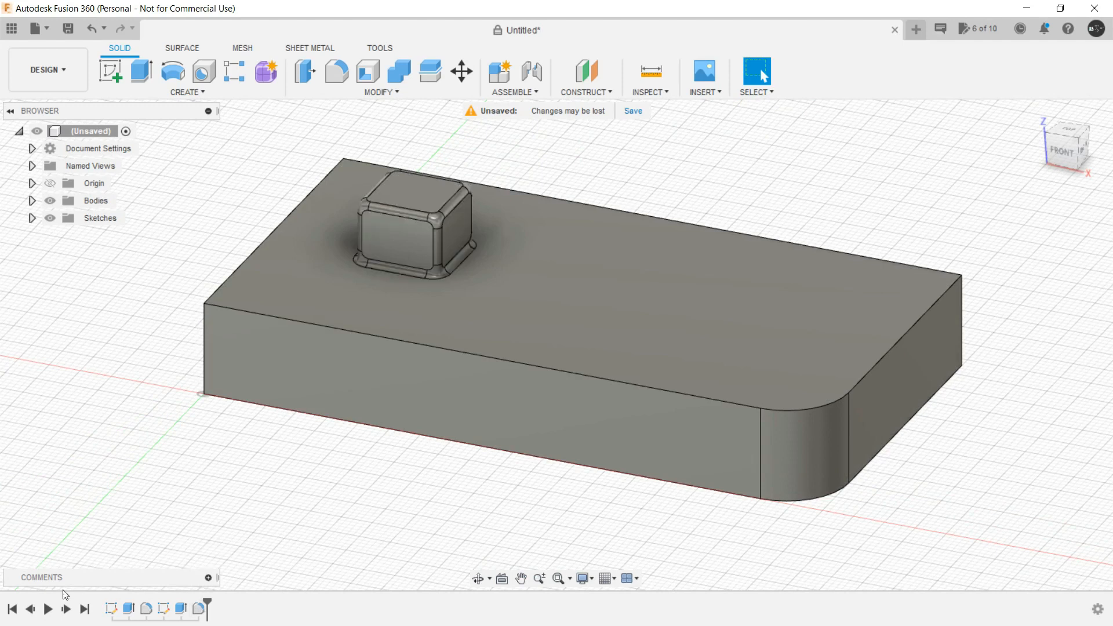
click(49, 612)
click(204, 612)
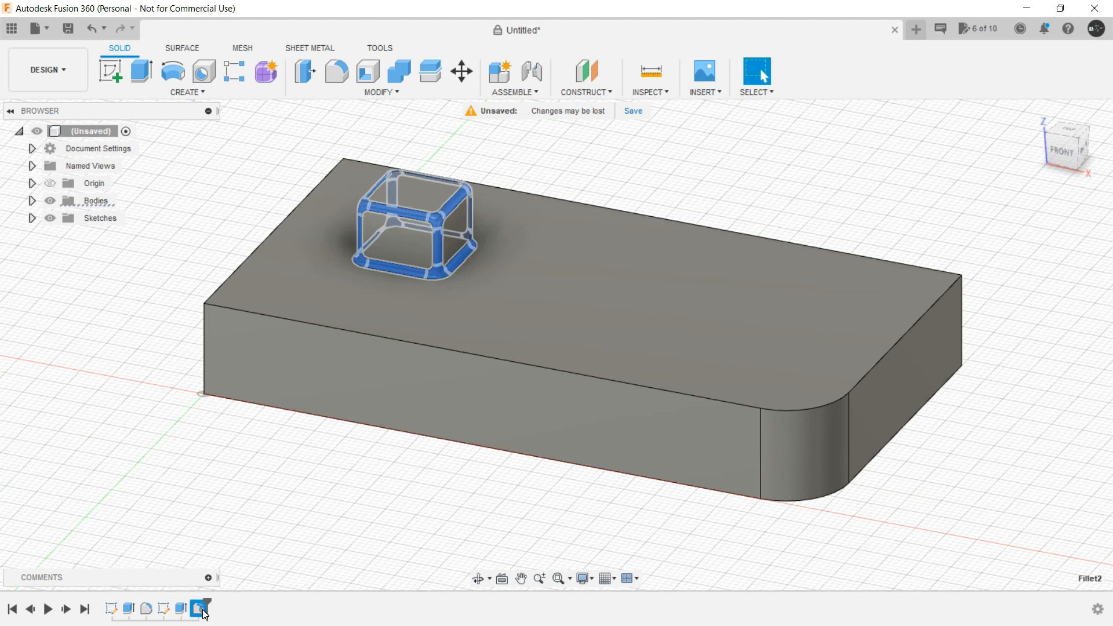
key(Delete)
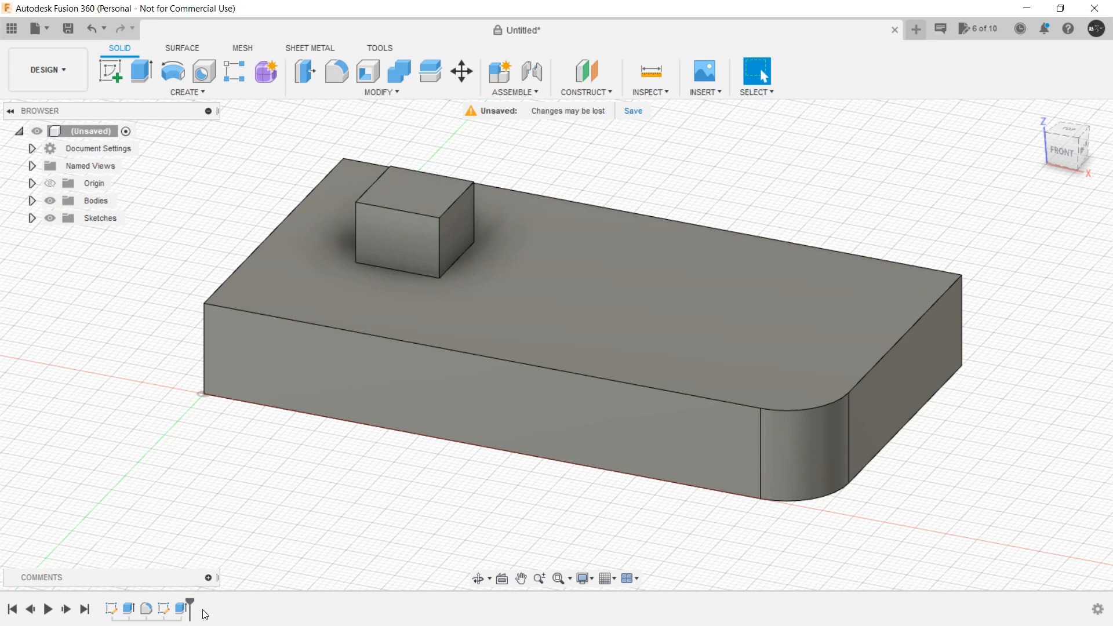
middle_drag(305, 490, 267, 524)
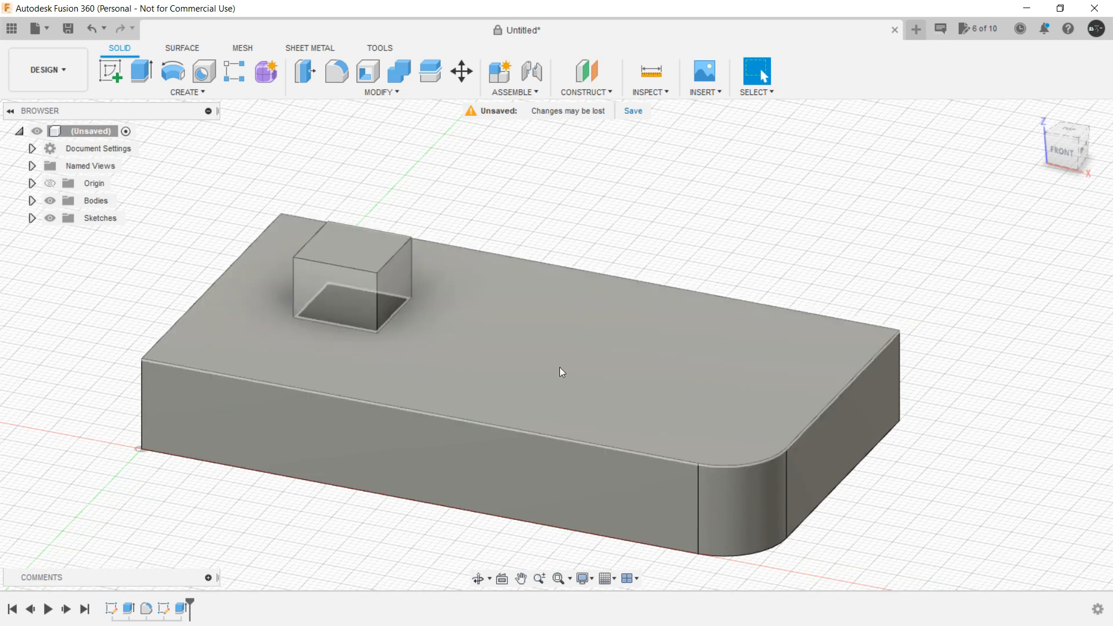
scroll(546, 336, down, 5)
middle_drag(561, 282, 511, 225)
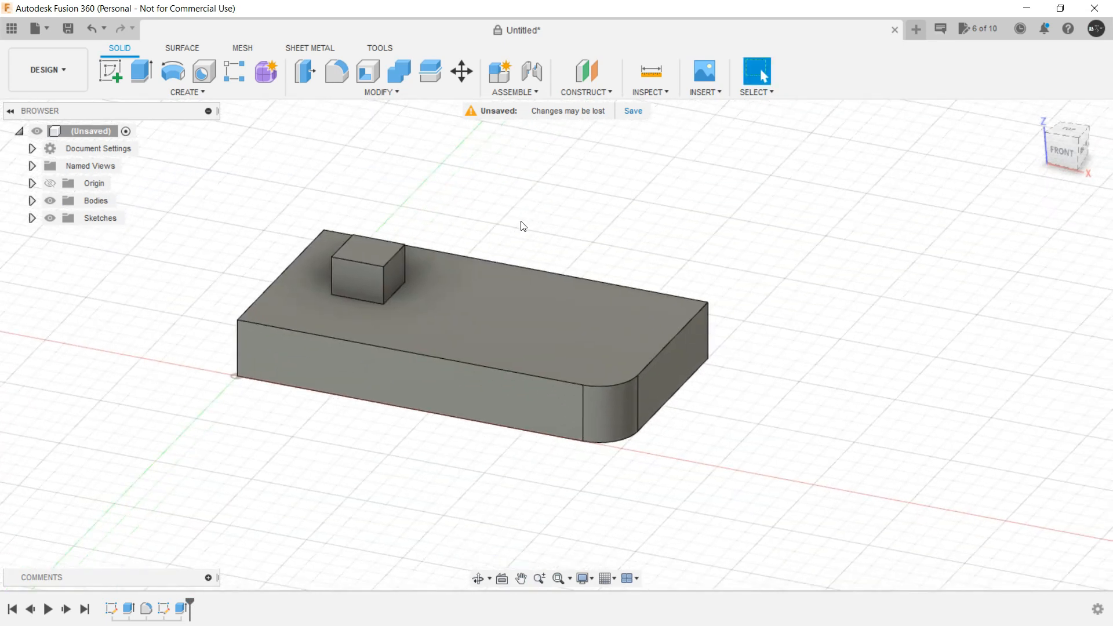
click(197, 93)
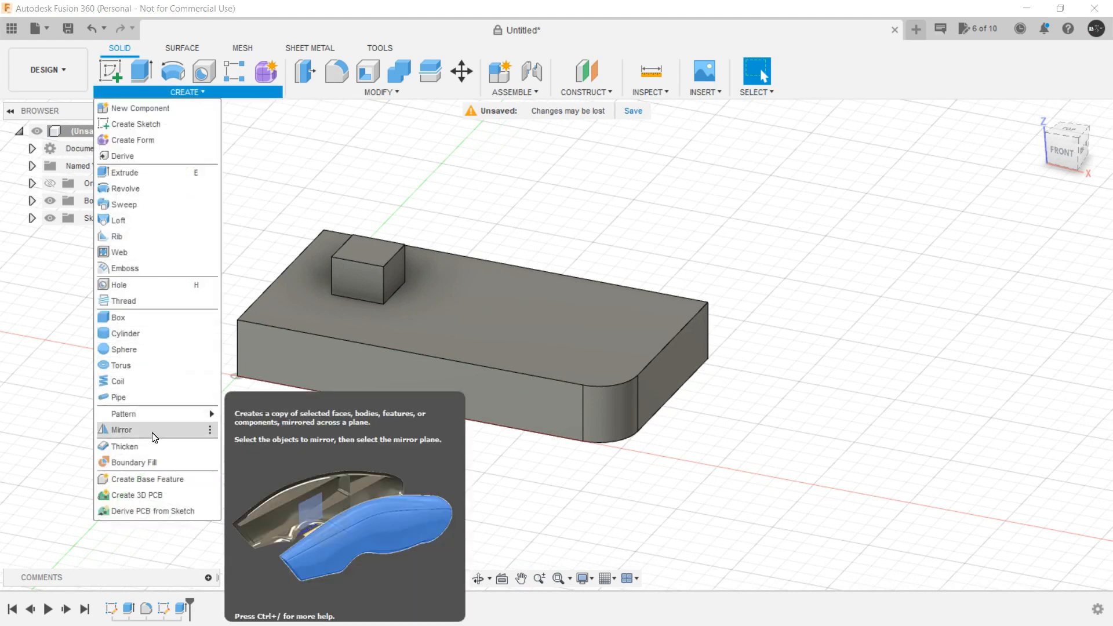
click(554, 231)
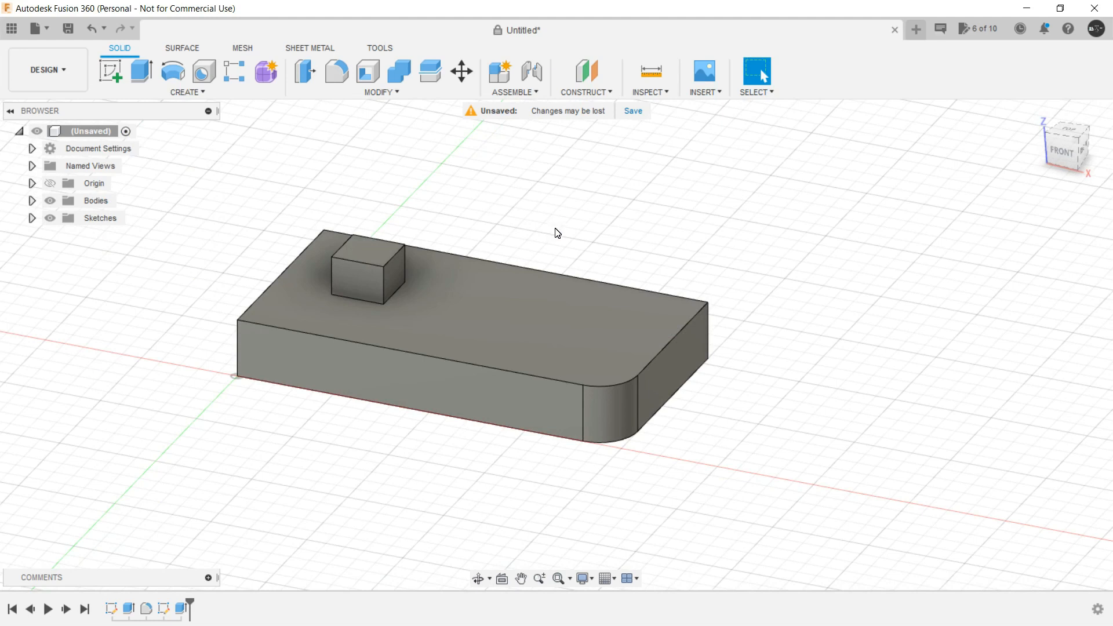
Create a midplane between the two end faces of the base block.
click(589, 94)
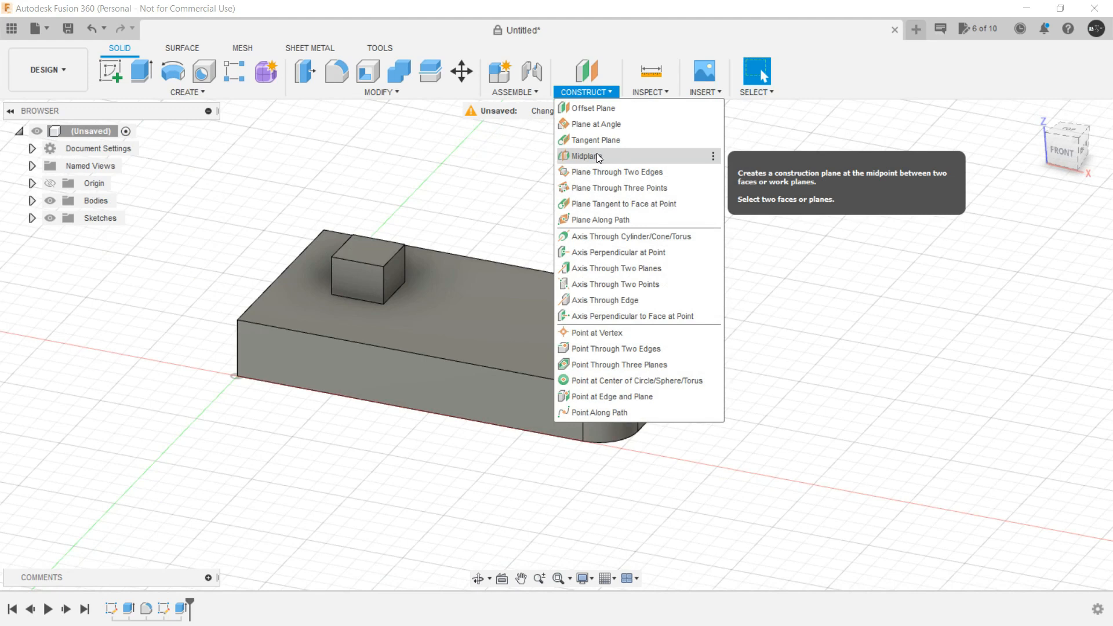
click(597, 156)
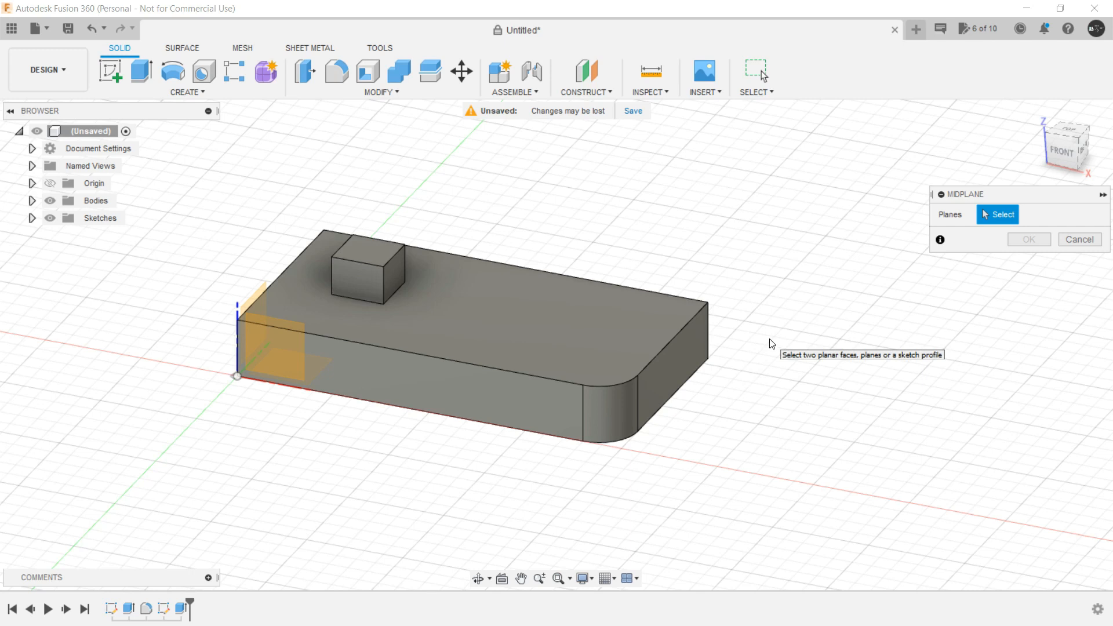
click(682, 359)
shift+middle_drag(446, 444, 477, 444)
click(304, 380)
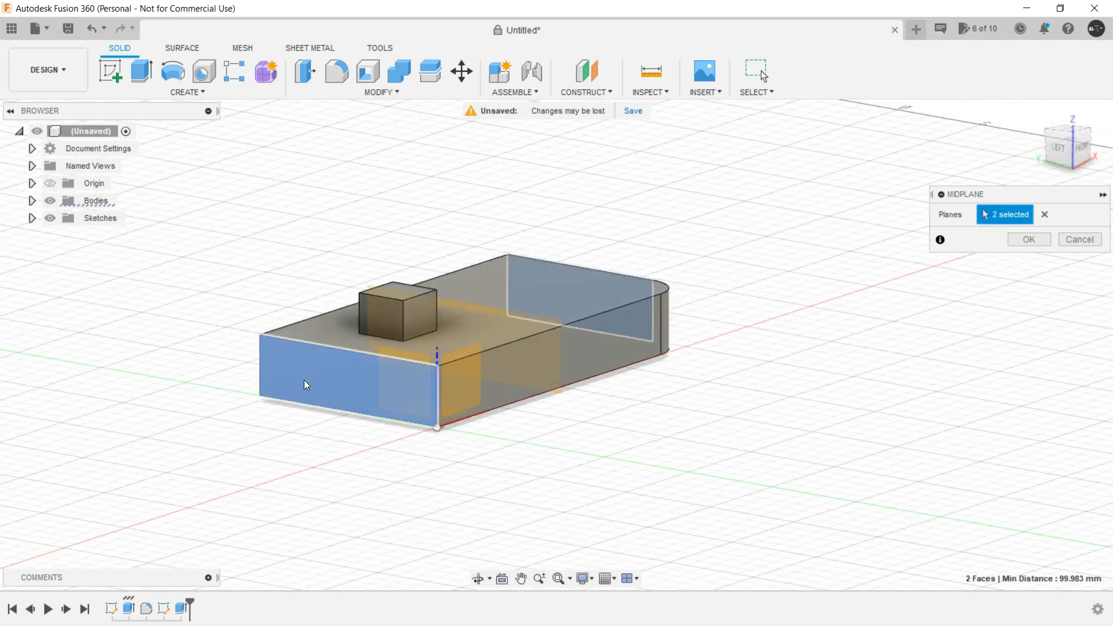
shift+middle_drag(649, 417, 495, 457)
scroll(611, 285, up, 3)
scroll(612, 342, down, 3)
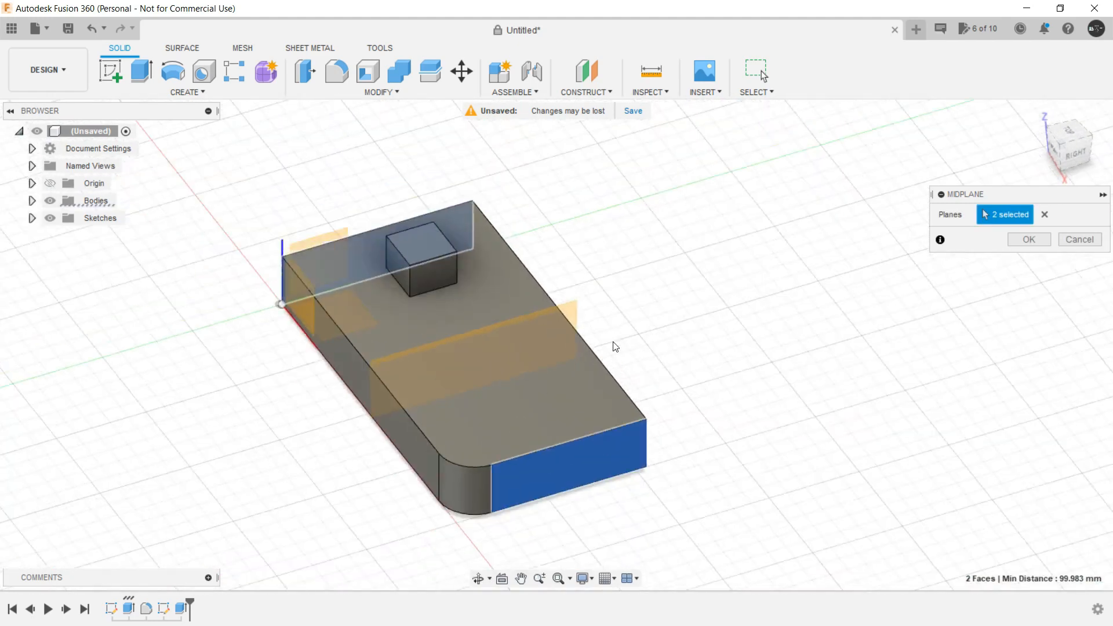
click(1029, 237)
Mirror the raised block's extrusion faces across the new midplane.
shift+middle_drag(731, 357, 753, 348)
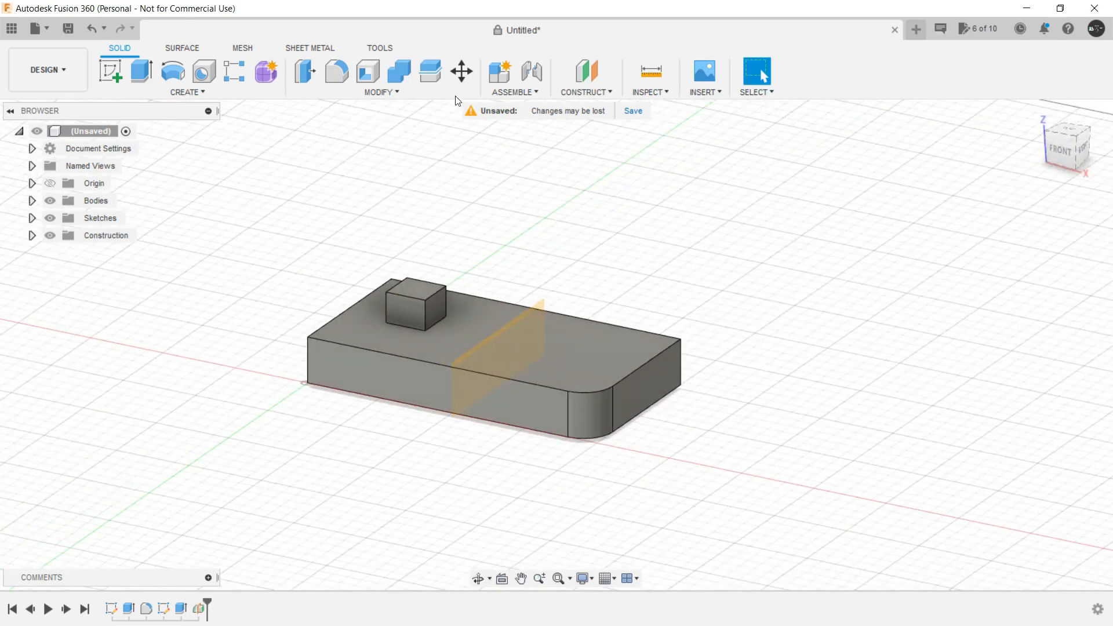
click(187, 91)
click(152, 438)
shift+middle_drag(225, 425, 249, 424)
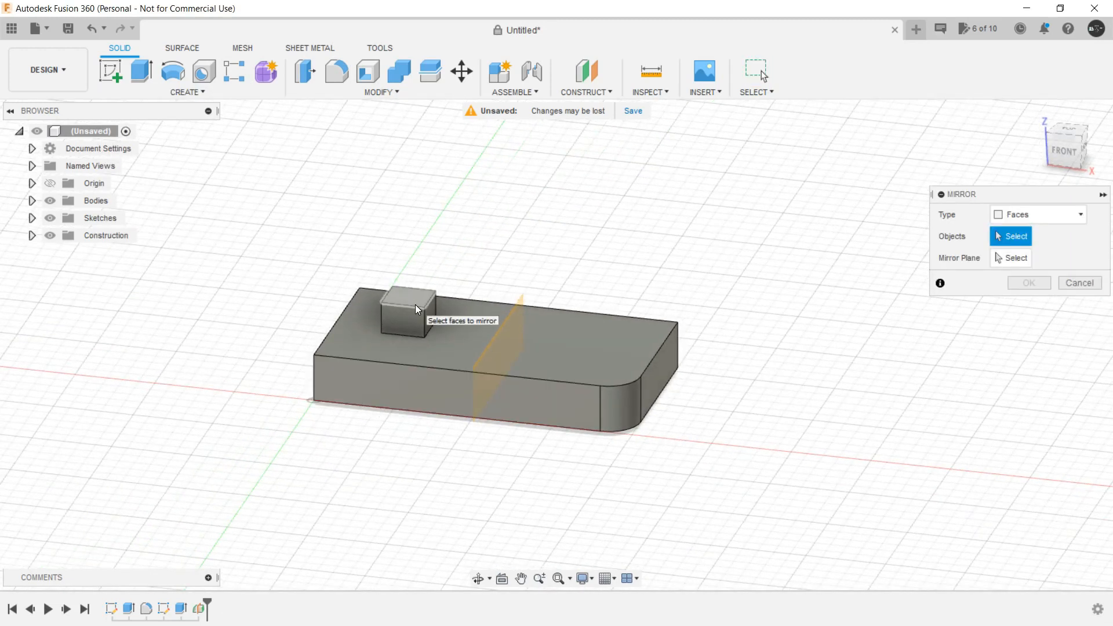
scroll(415, 305, up, 8)
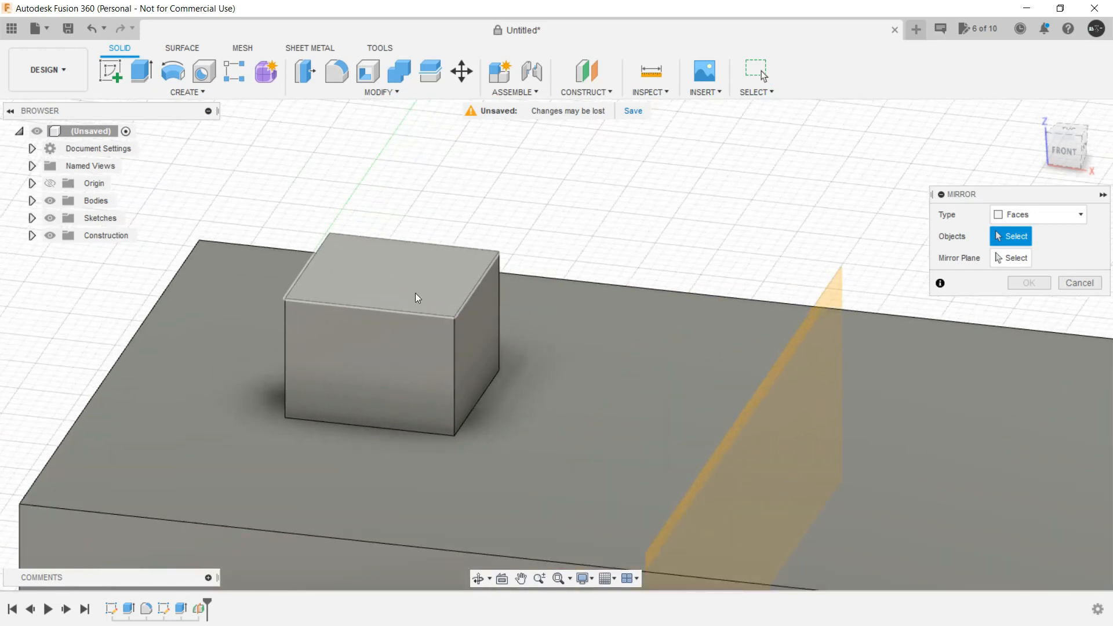
scroll(444, 291, down, 8)
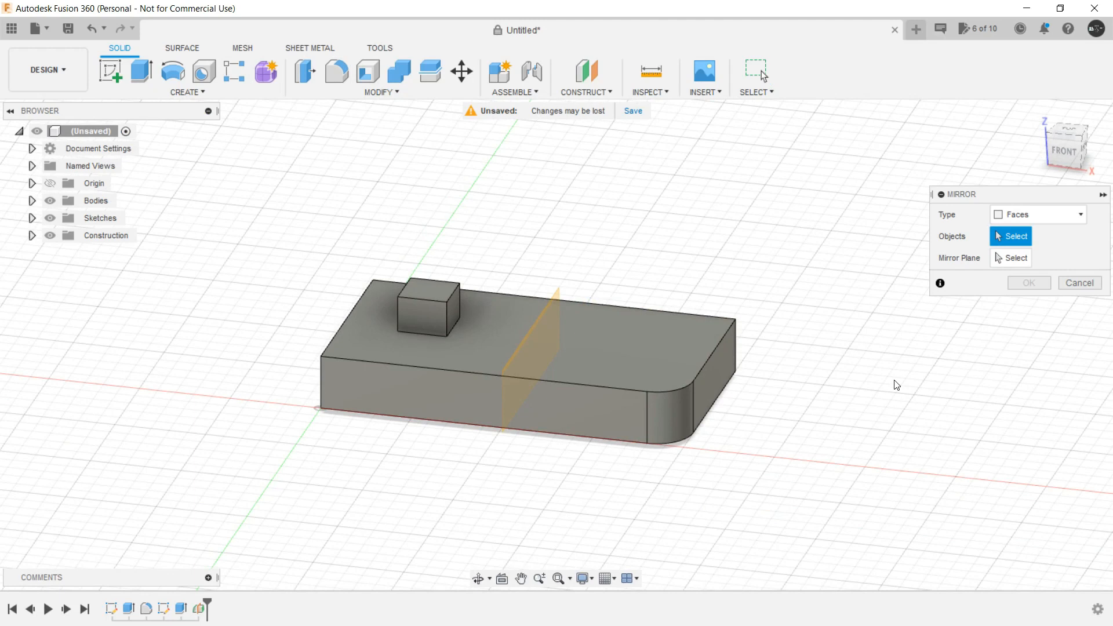
click(182, 610)
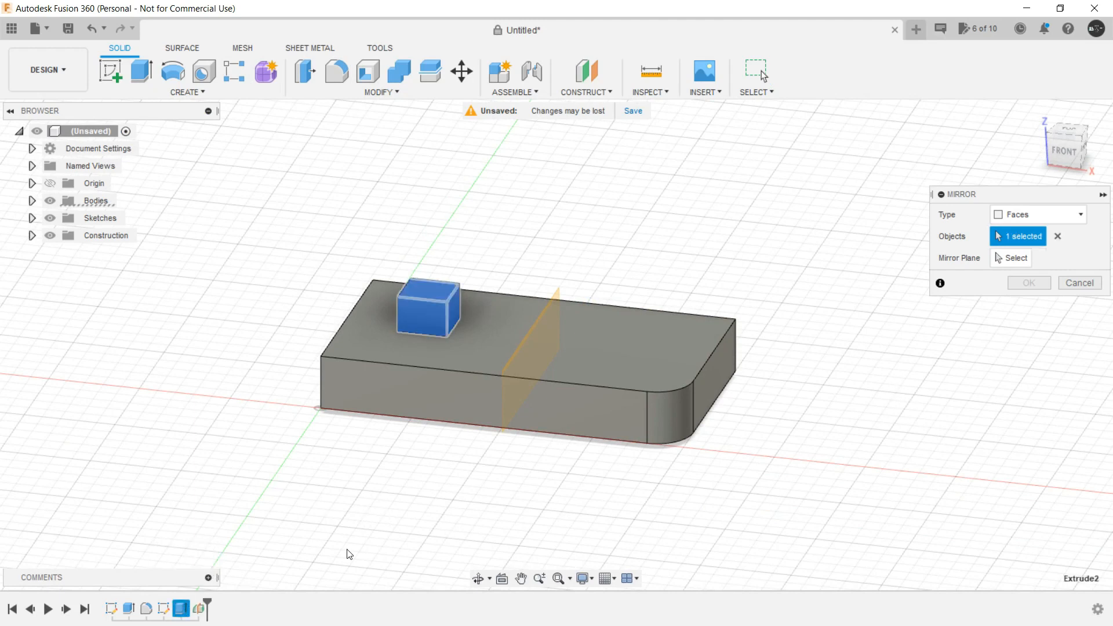
click(1011, 258)
shift+middle_drag(731, 277, 772, 286)
click(633, 318)
click(636, 323)
click(1028, 283)
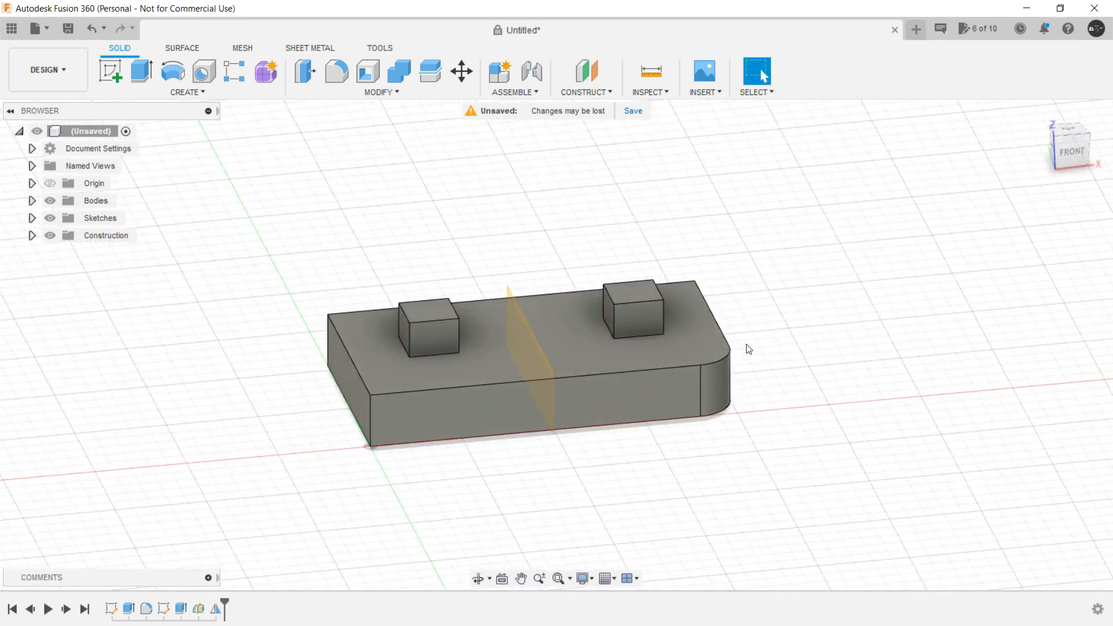
Start a Chamfer on the base block's front vertical corner edge.
shift+middle_drag(807, 324, 750, 313)
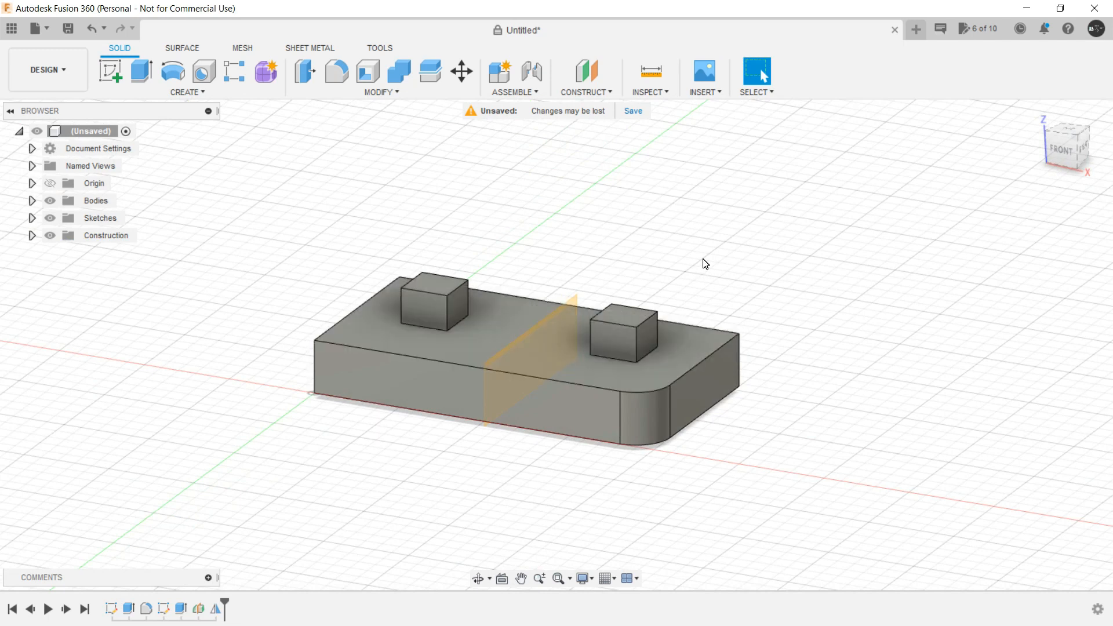
shift+middle_drag(510, 181, 597, 223)
click(365, 93)
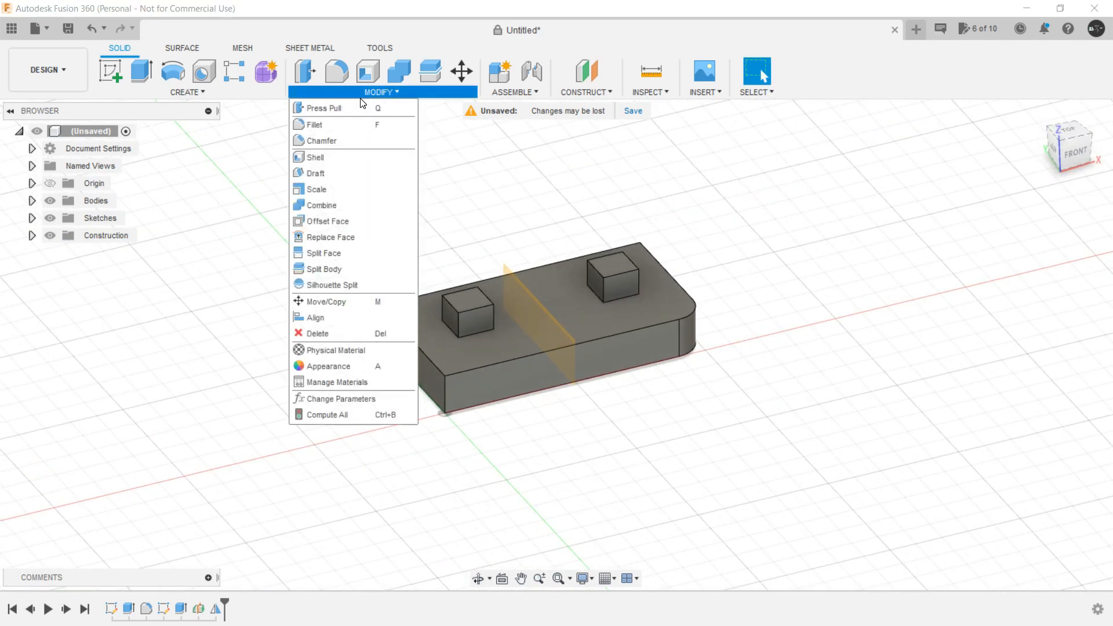
click(349, 143)
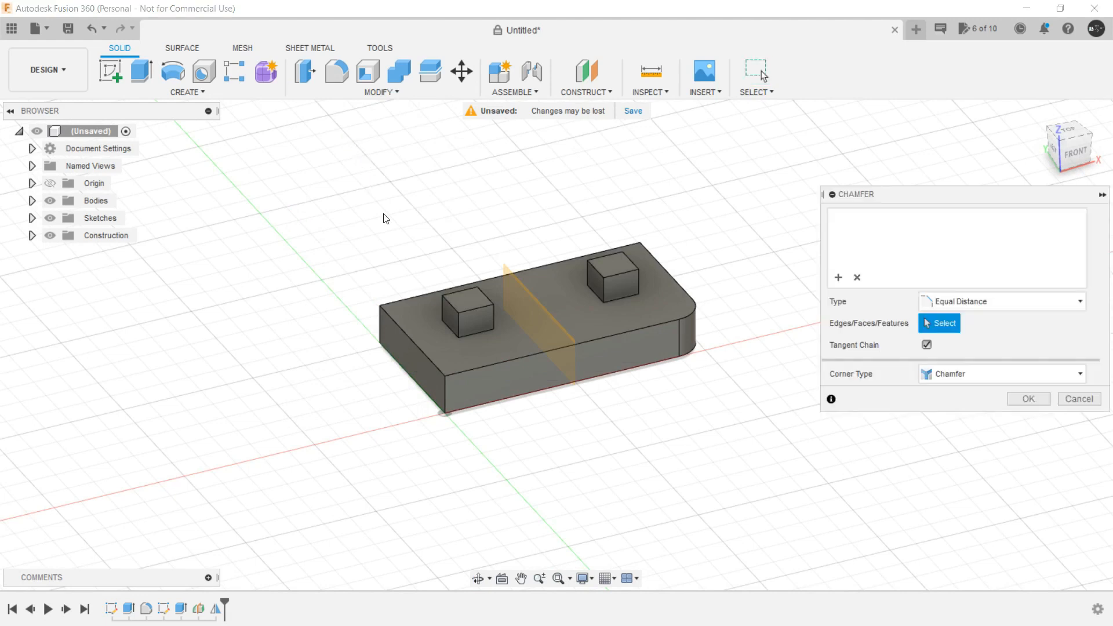
scroll(468, 398, up, 5)
shift+middle_drag(425, 489, 481, 475)
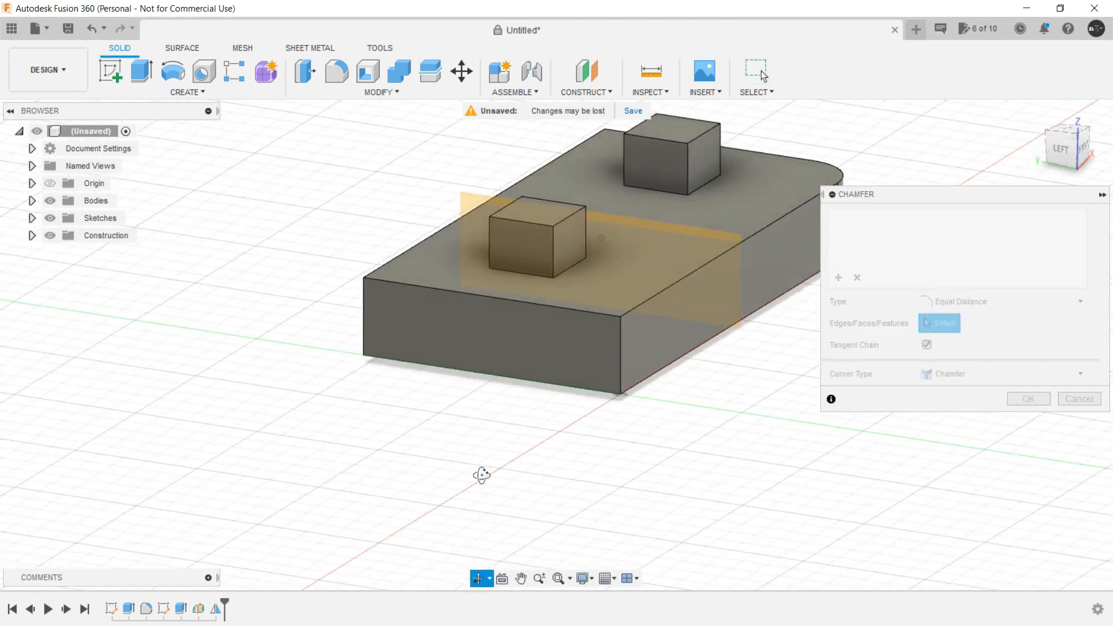
click(622, 363)
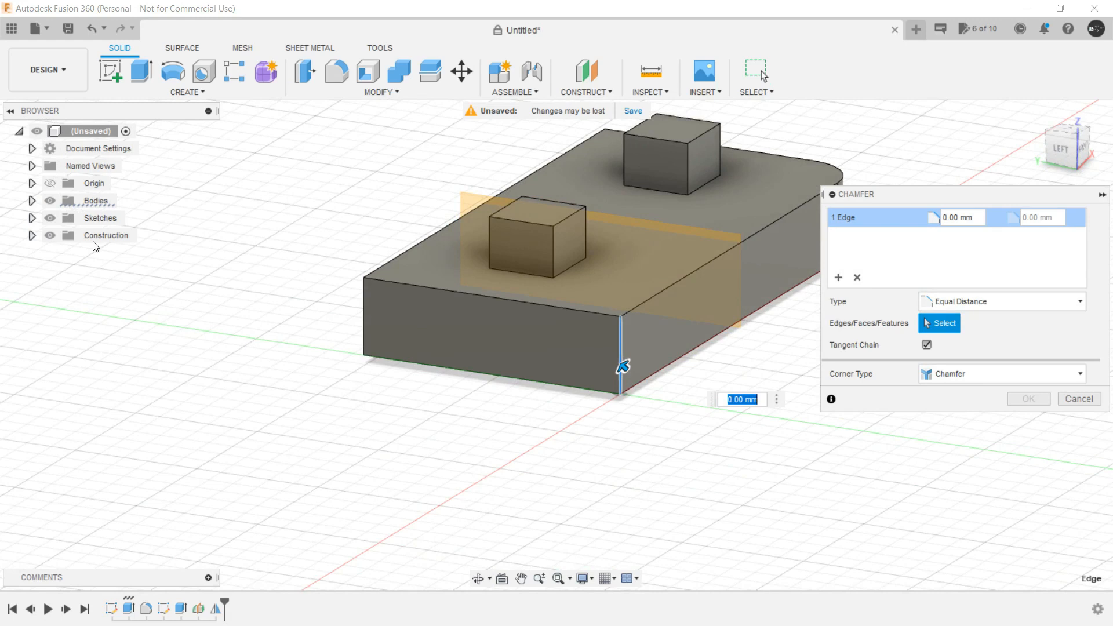
Hide the construction plane inside the Construction folder.
click(32, 237)
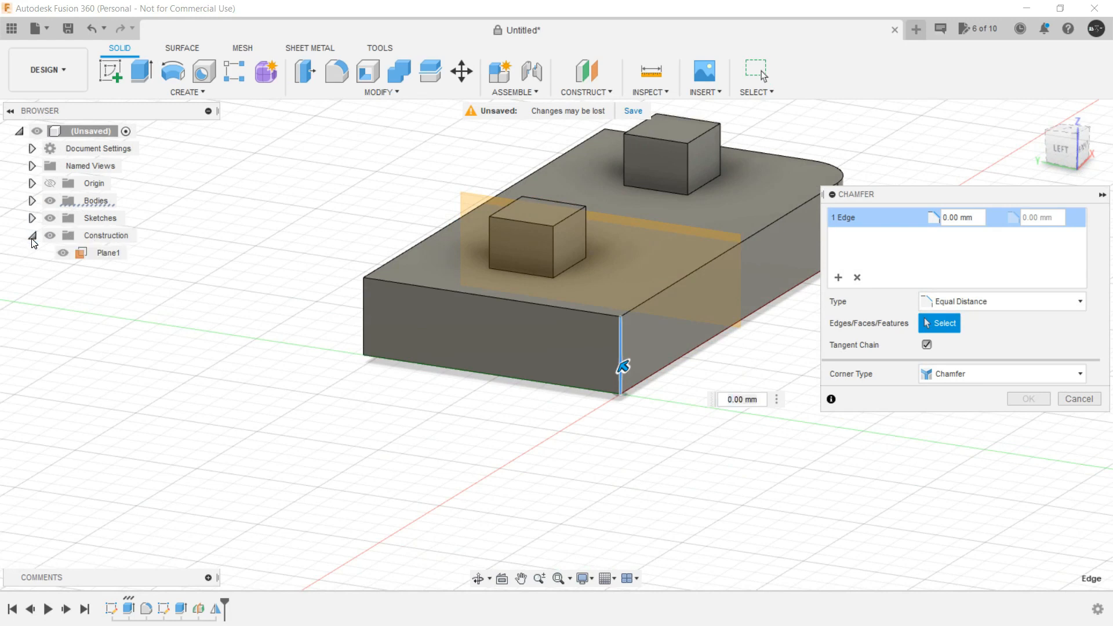
click(32, 237)
click(49, 236)
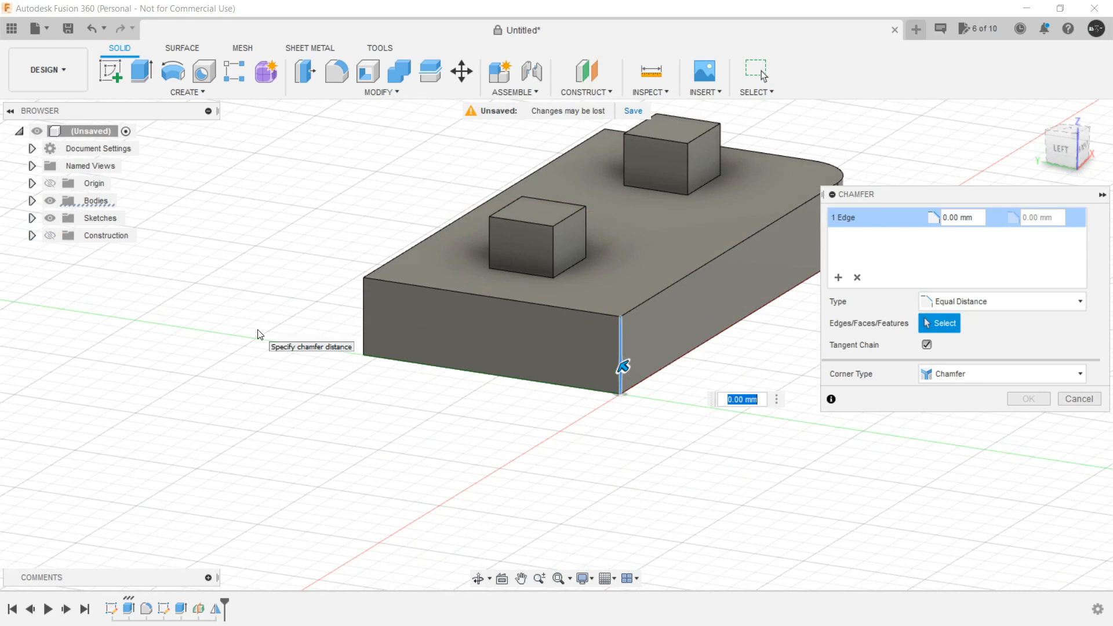
Set the chamfer's equal distance to 10 mm.
mouse_move(651, 410)
shift+middle_down()
mouse_move(694, 432)
mouse_move(651, 428)
shift+middle_up()
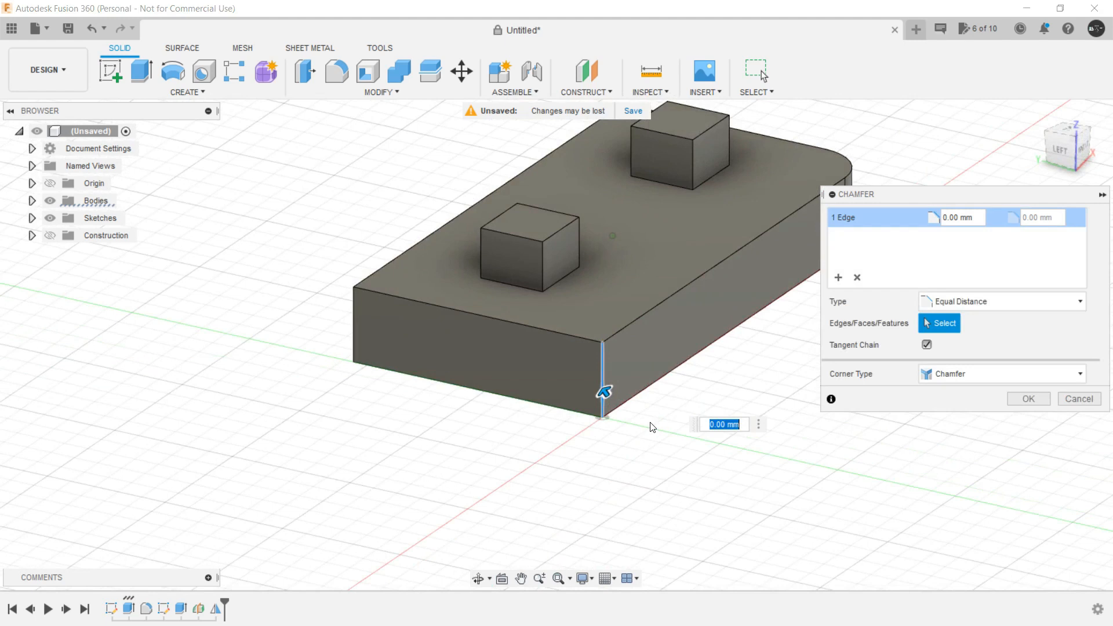
text(5)
key(Return)
Switch the chamfer type to Two Distance.
drag(612, 398, 604, 384)
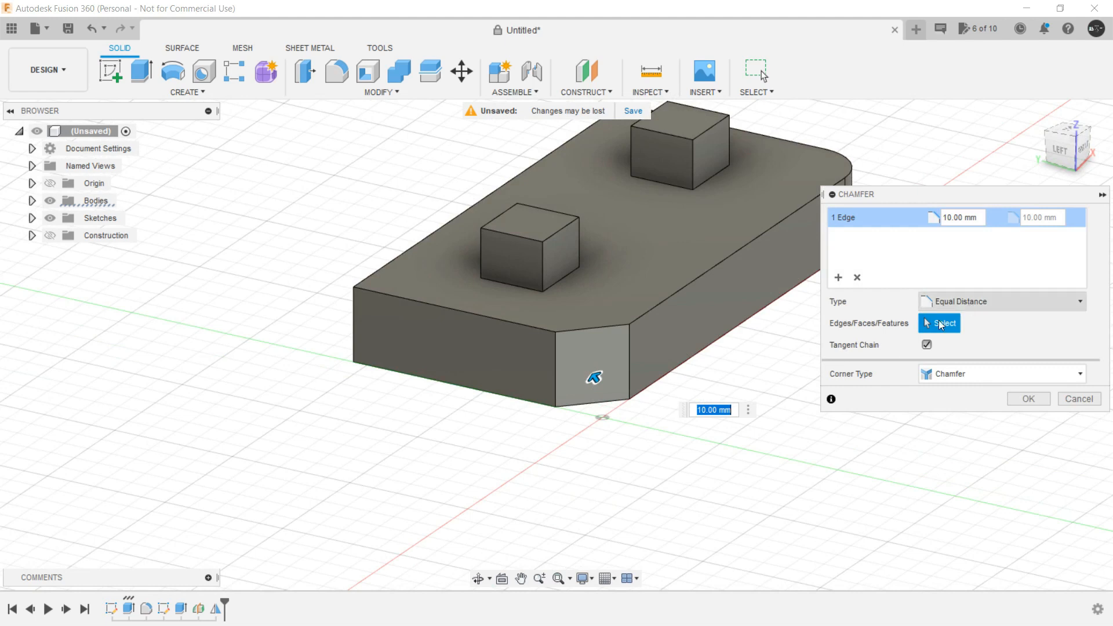
shift+middle_drag(696, 451, 732, 454)
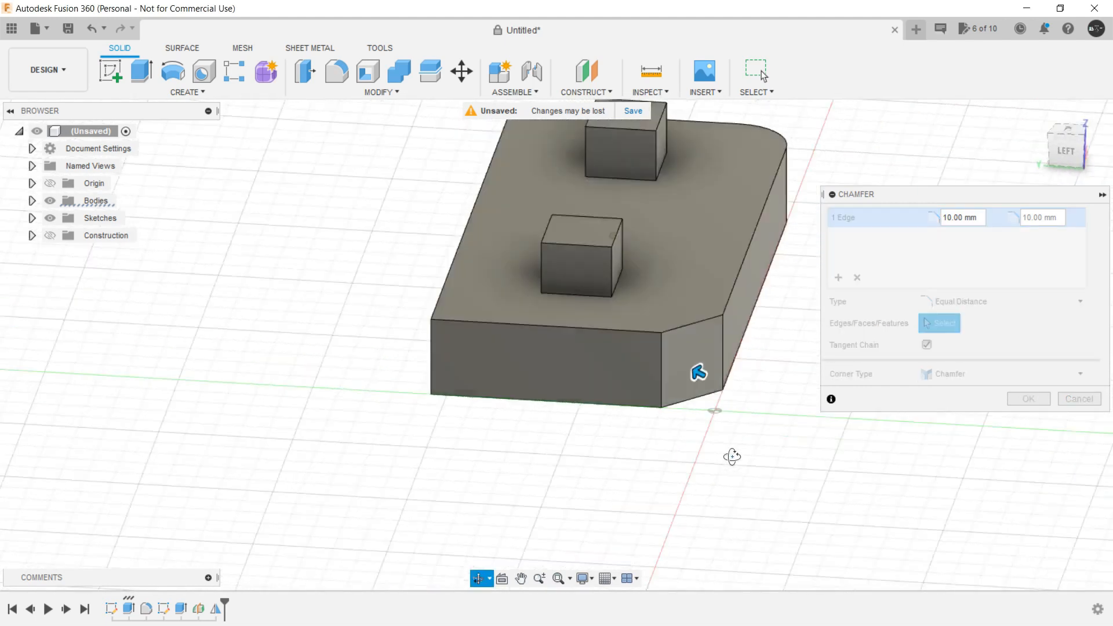
click(988, 304)
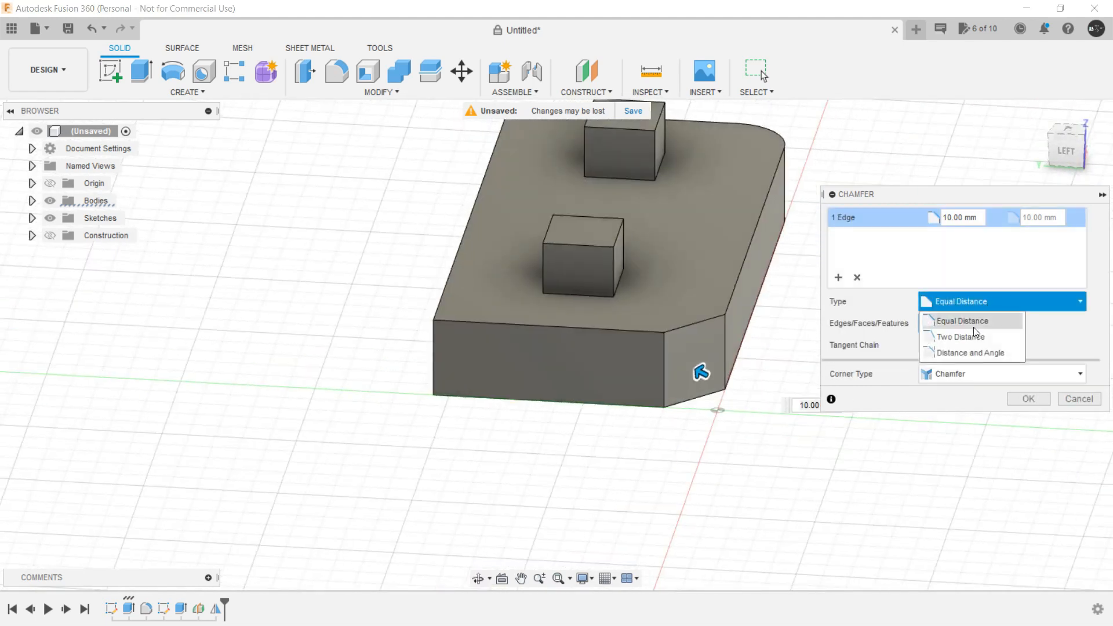
click(957, 338)
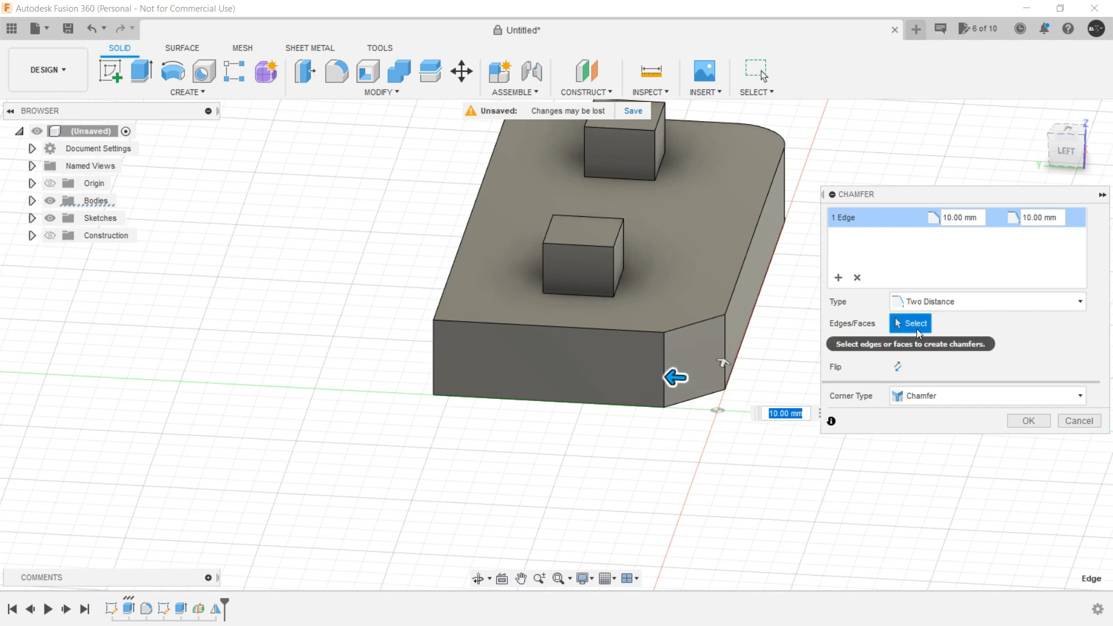
Switch the chamfer type to Distance and Angle, set 15 mm and 40 deg, and apply the chamfer.
click(921, 302)
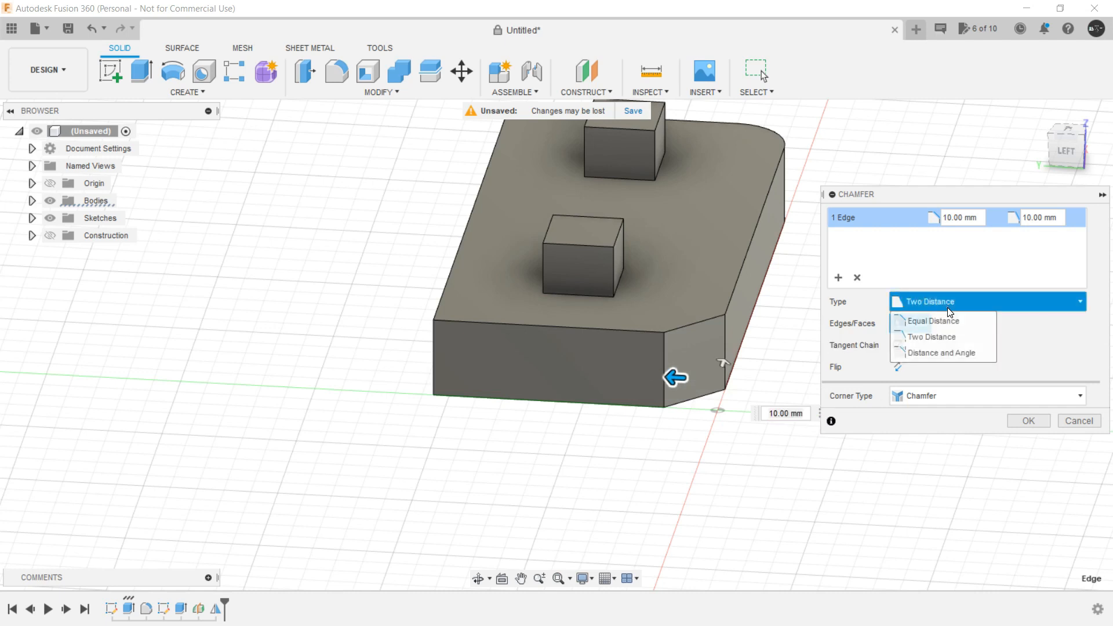
click(929, 354)
mouse_move(764, 424)
shift+middle_down()
mouse_move(773, 442)
mouse_move(754, 412)
shift+middle_up()
drag(754, 413, 727, 410)
shift+middle_drag(746, 438, 807, 388)
drag(771, 362, 782, 377)
scroll(777, 342, down, 3)
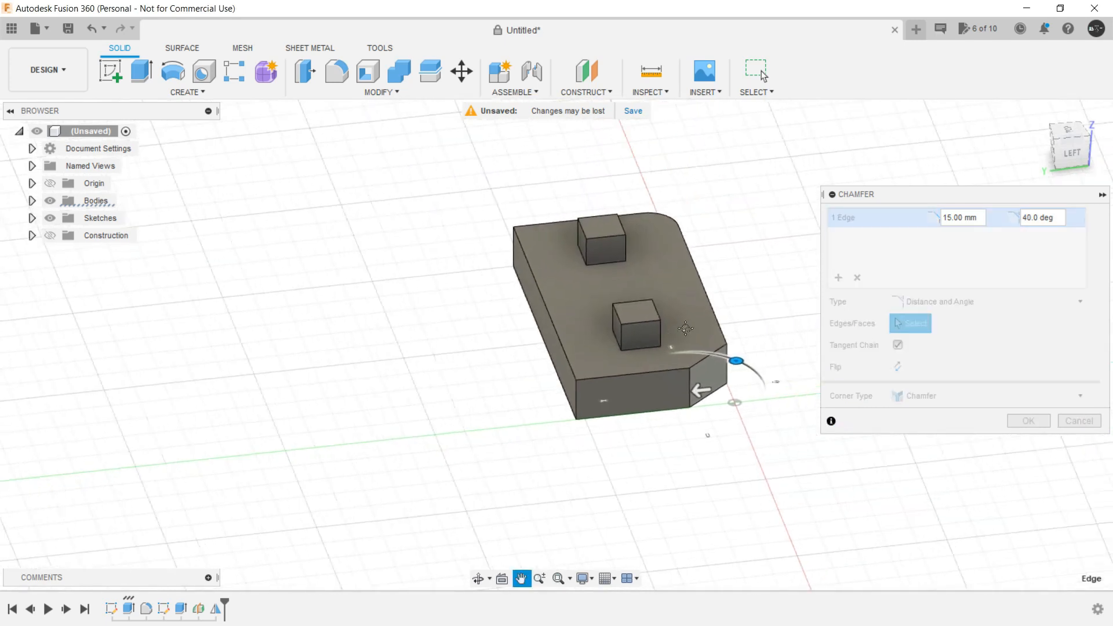
click(1026, 421)
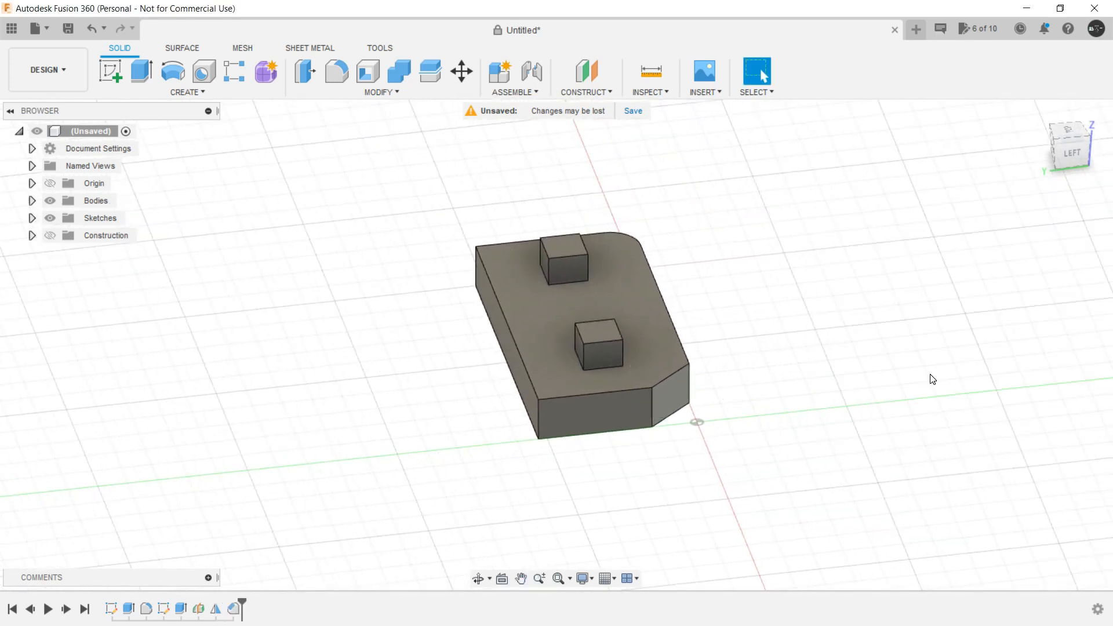
shift+middle_drag(817, 362, 755, 361)
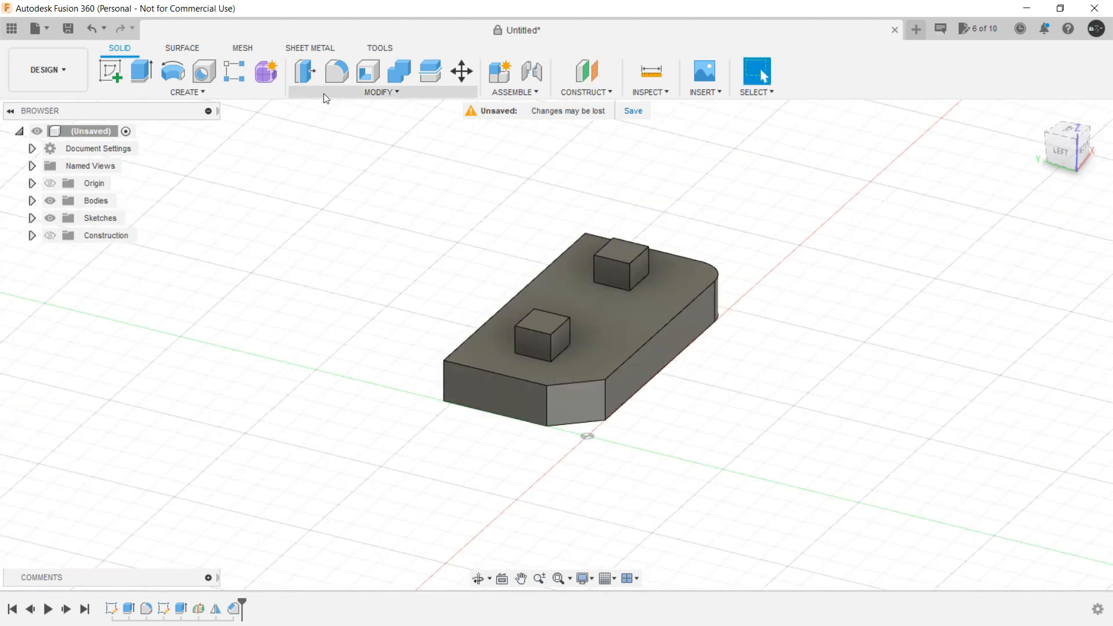
click(360, 93)
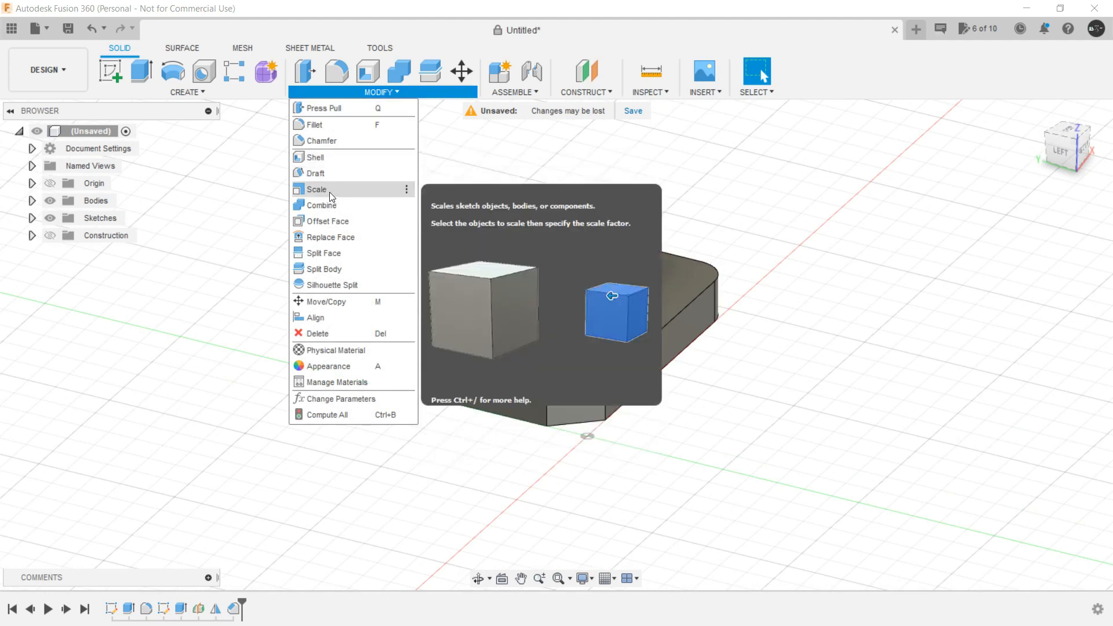
click(226, 95)
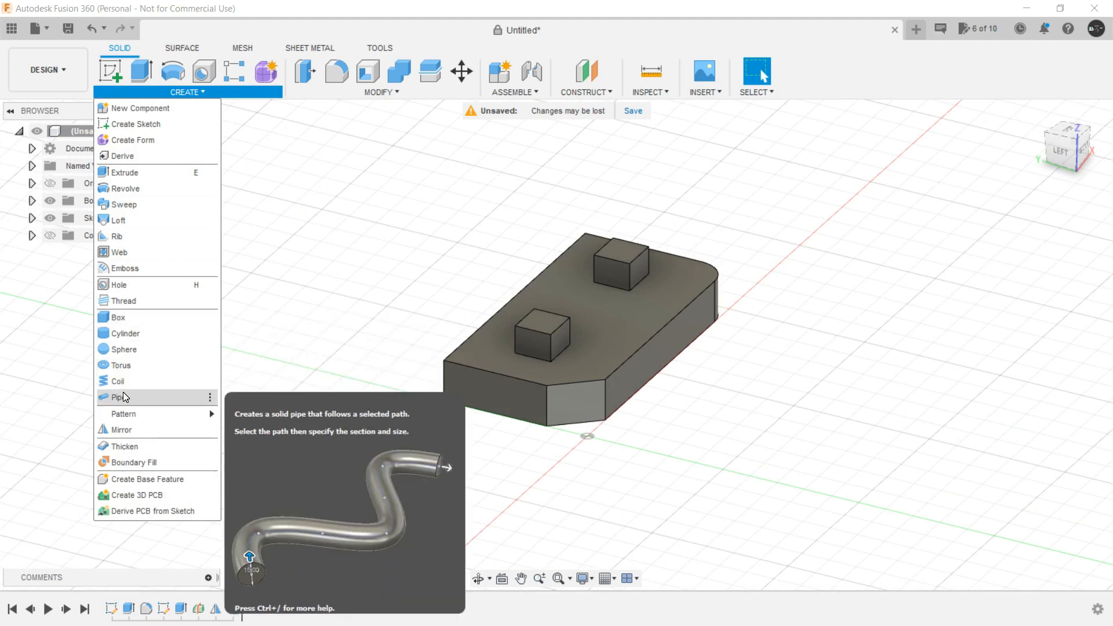
click(353, 274)
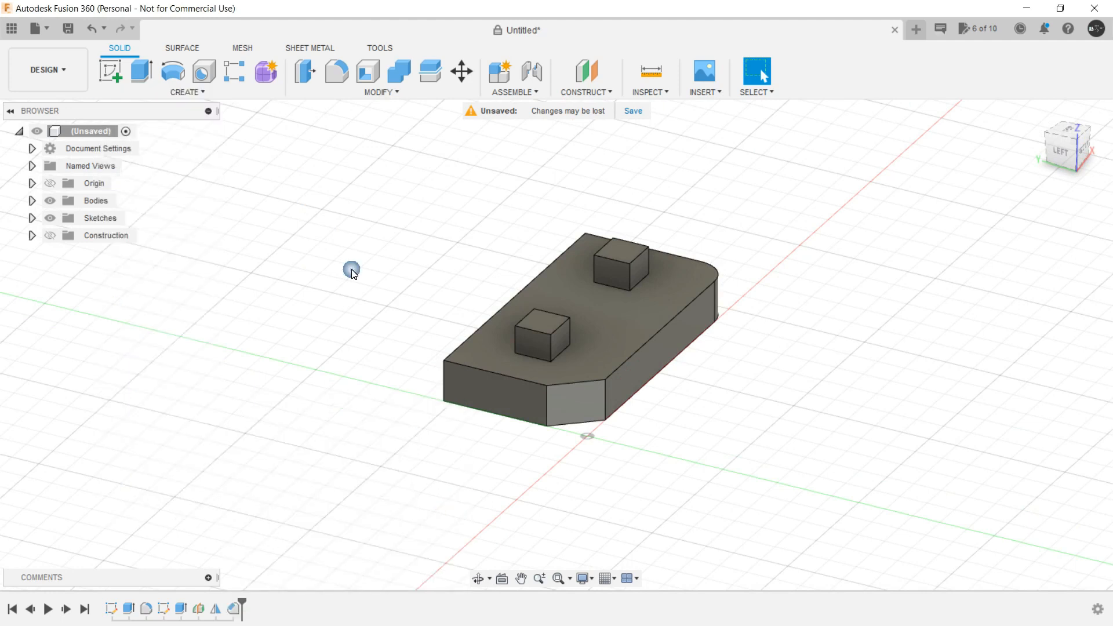